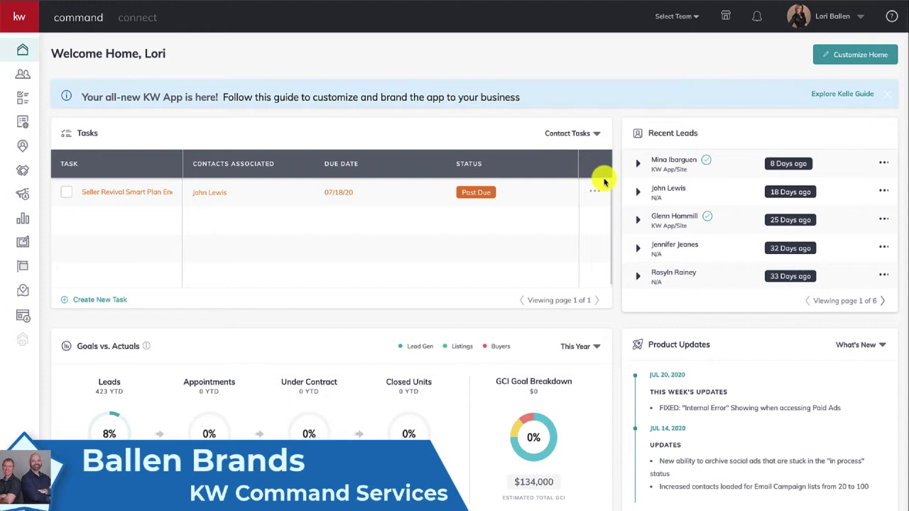
# - Open the Contacts list and search by the contact's name to narrow it to one match
pyautogui.click(21, 75)
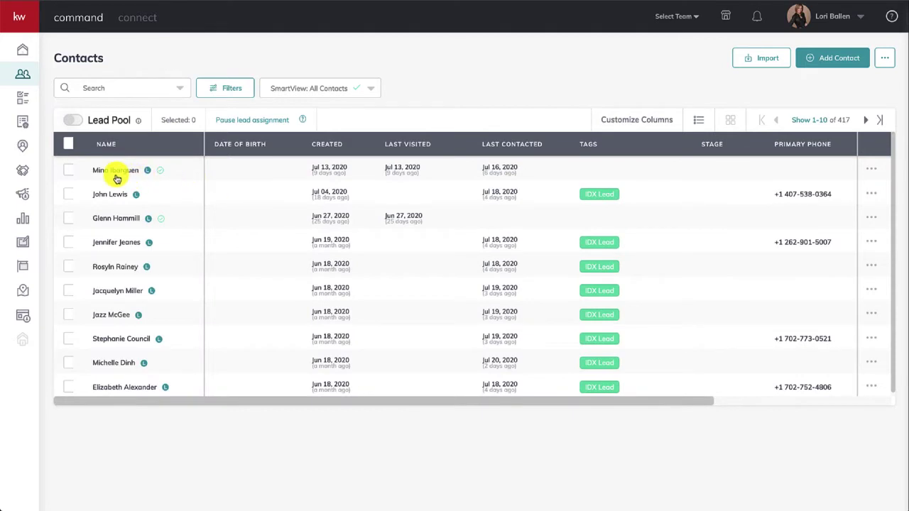
pyautogui.scroll(-1, 118, 179)
pyautogui.scroll(1, 118, 179)
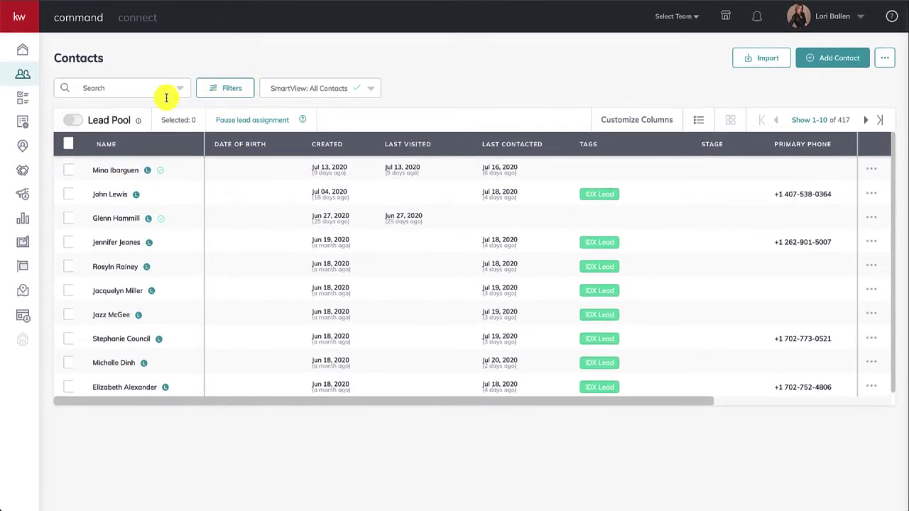
pyautogui.click(116, 90)
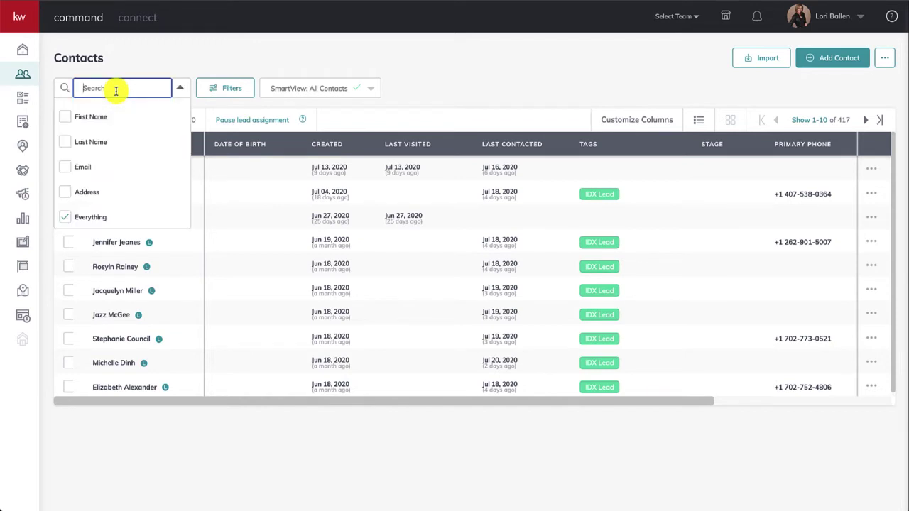
pyautogui.write('smit')
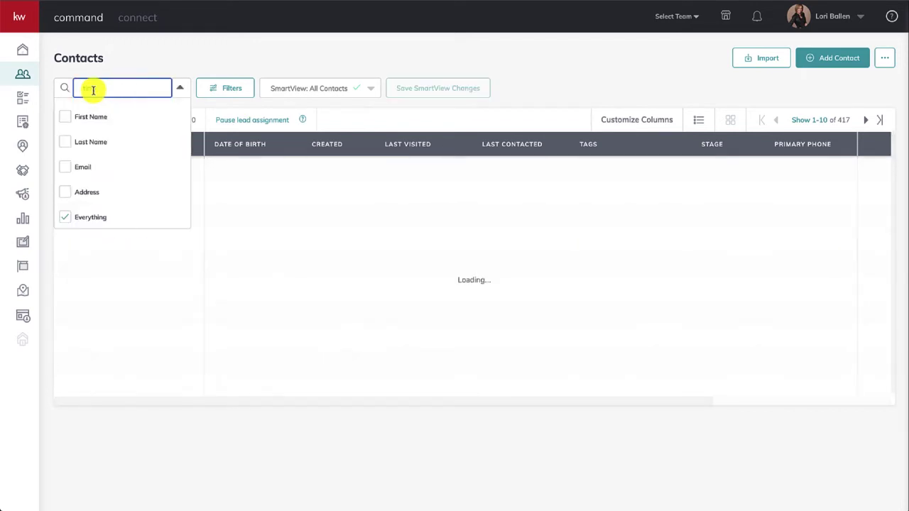
pyautogui.write('ker')
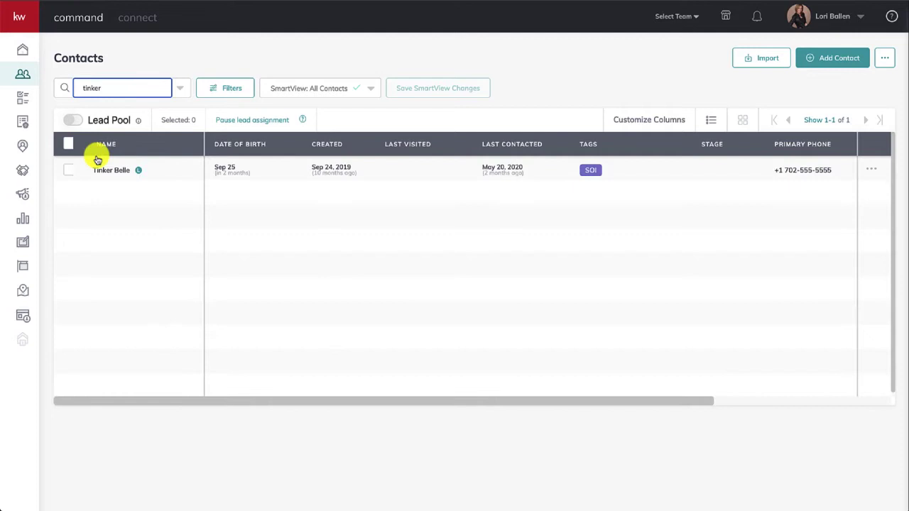
# - Open the matching contact's record and look over the profile details and activity timeline
pyautogui.click(101, 171)
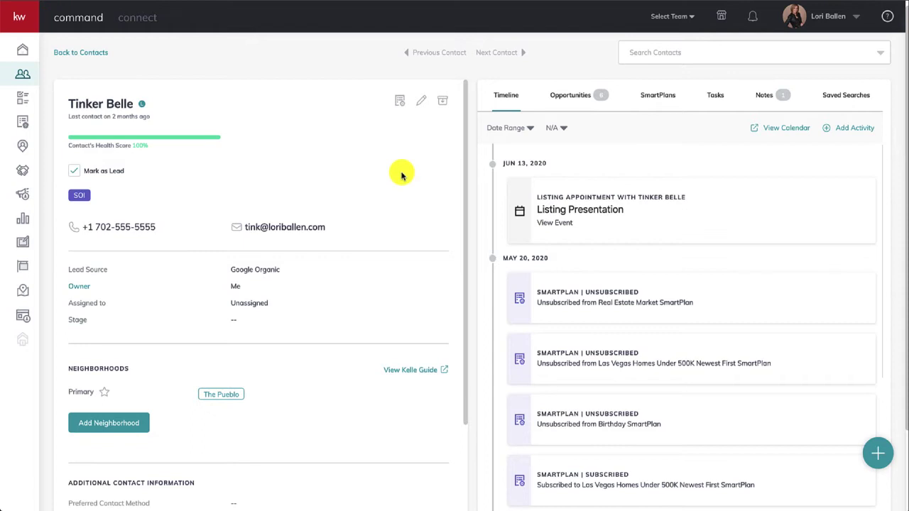
pyautogui.scroll(-1, 401, 175)
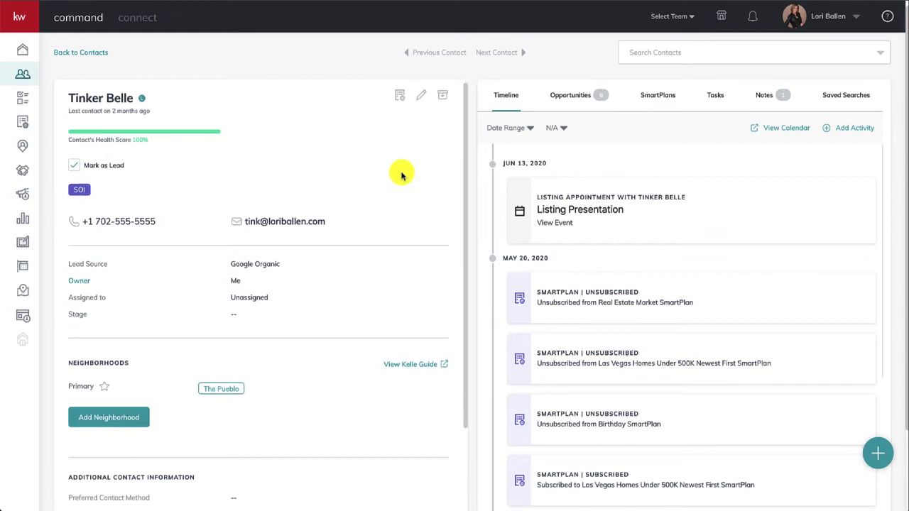
pyautogui.scroll(1, 401, 175)
pyautogui.scroll(1, 401, 175)
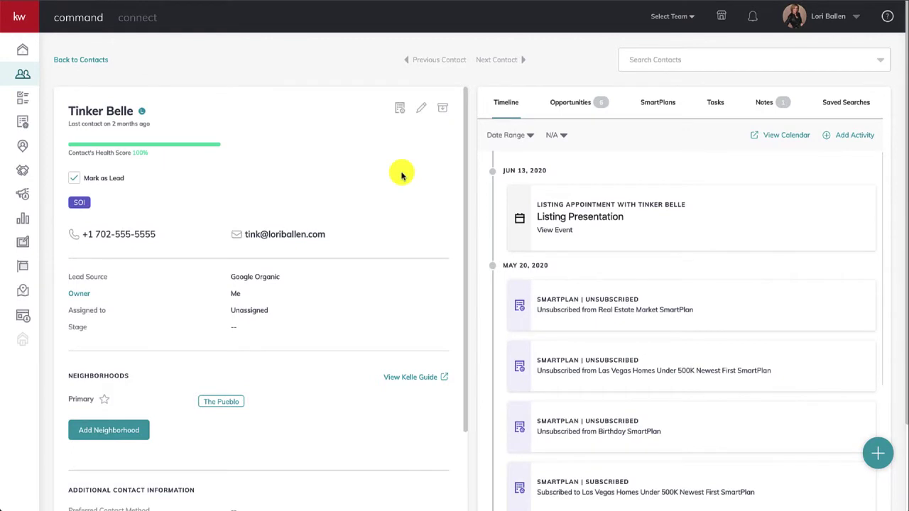
# - On the contact's SmartPlans, attempt the Newsletter plan starting now, then dismiss the refused subscription
pyautogui.click(662, 108)
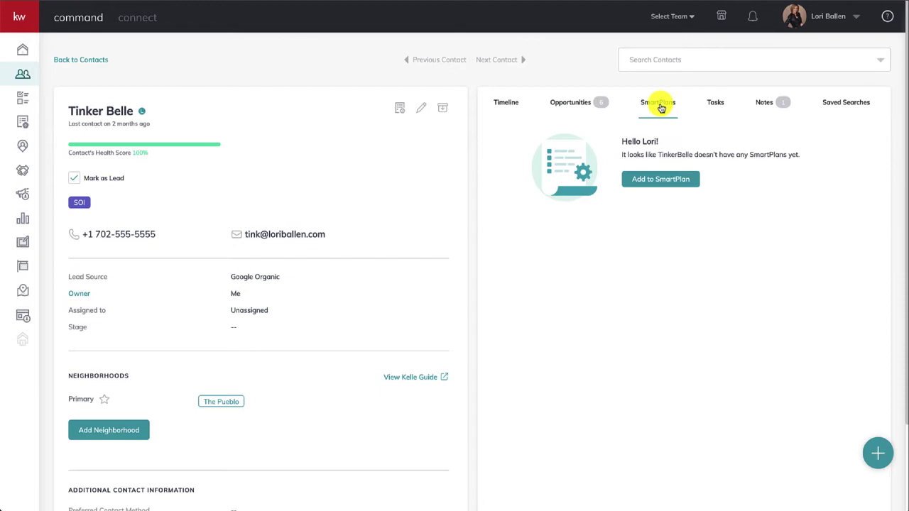
pyautogui.click(651, 185)
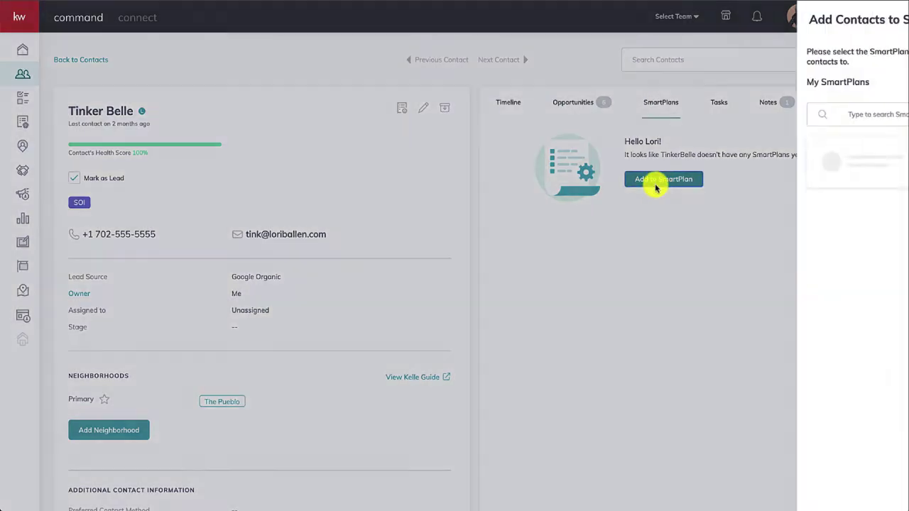
pyautogui.scroll(-2, 831, 178)
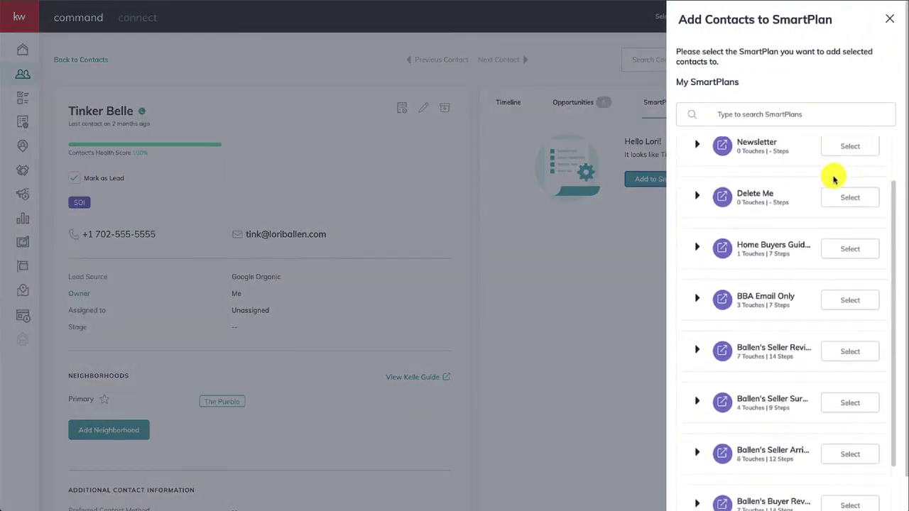
pyautogui.click(851, 140)
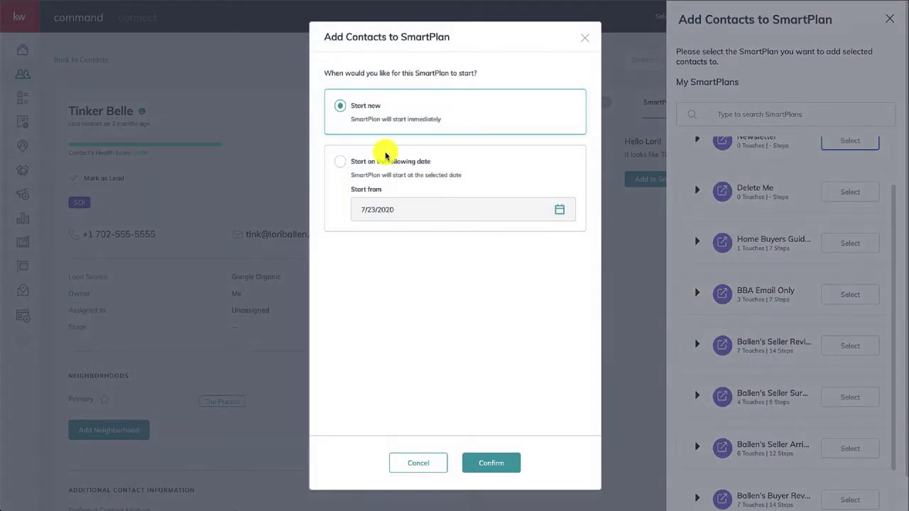
pyautogui.click(506, 469)
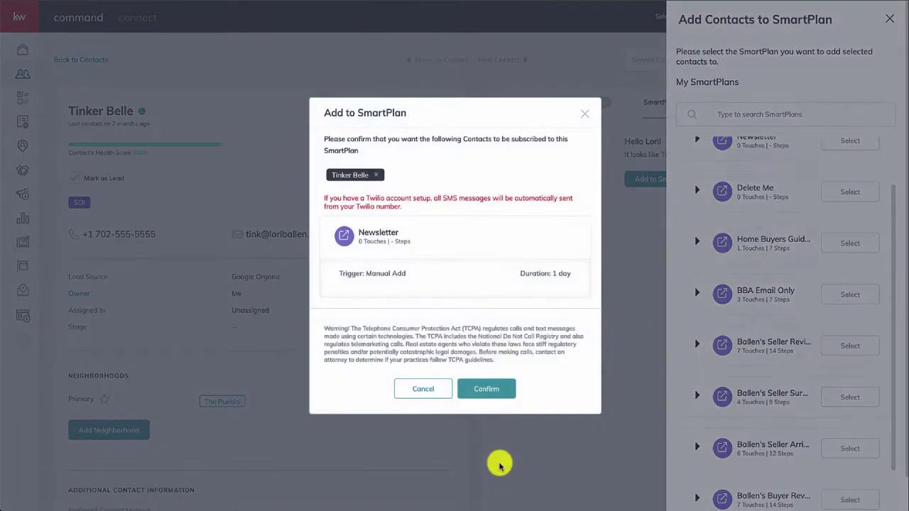
pyautogui.click(487, 391)
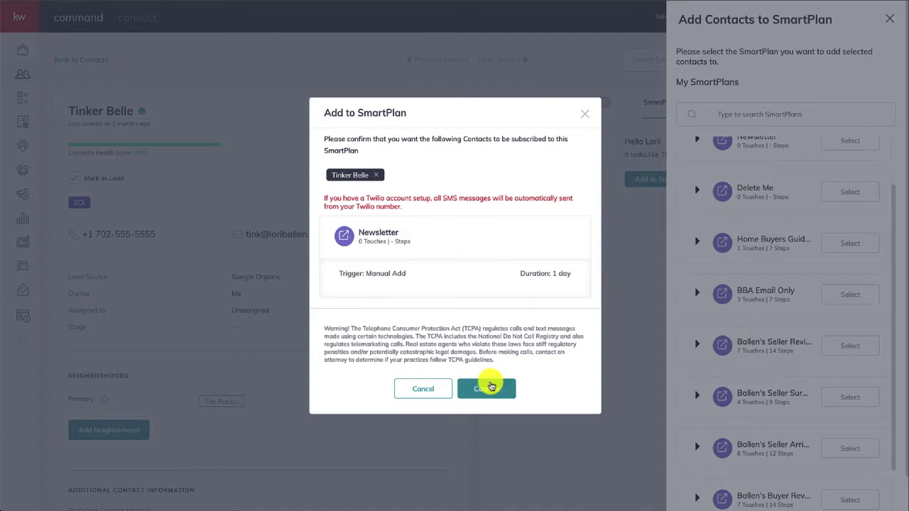
pyautogui.click(491, 389)
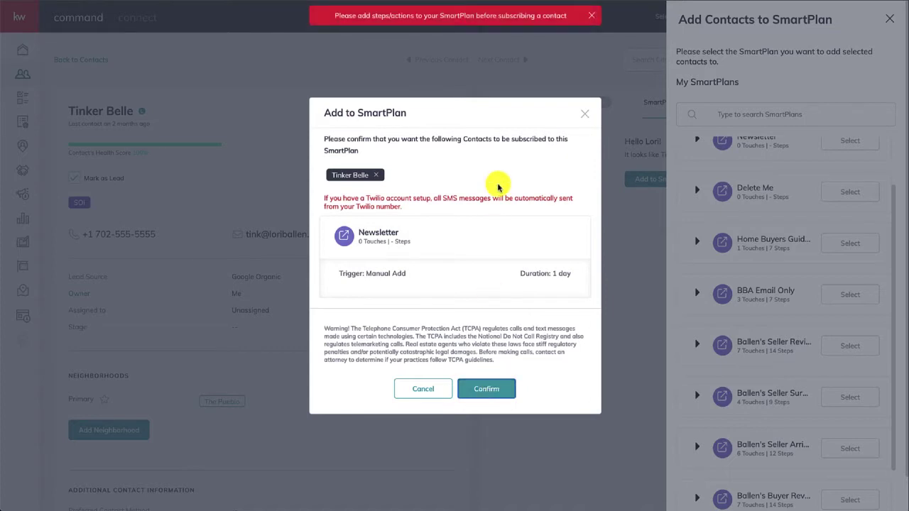
pyautogui.click(585, 113)
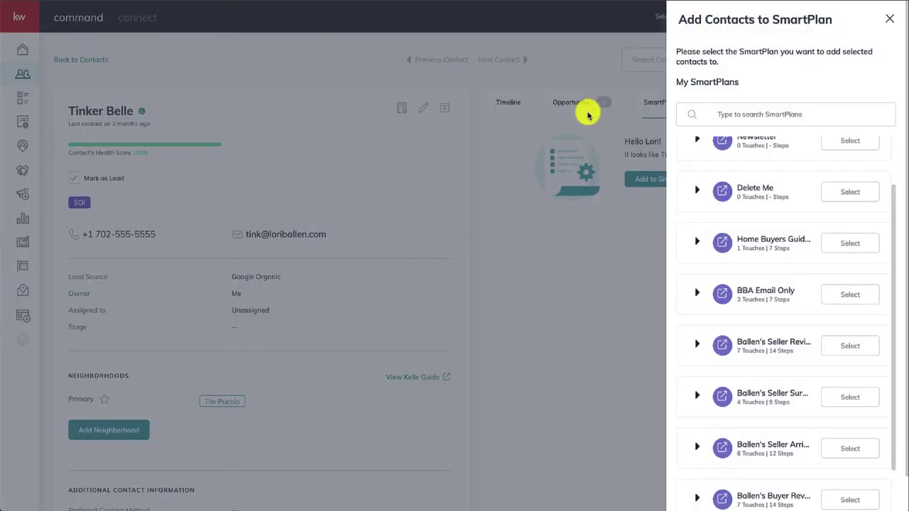
# - Subscribe the contact to Home Buyers Guide + BBA, starting immediately
pyautogui.scroll(-2, 767, 245)
pyautogui.click(845, 159)
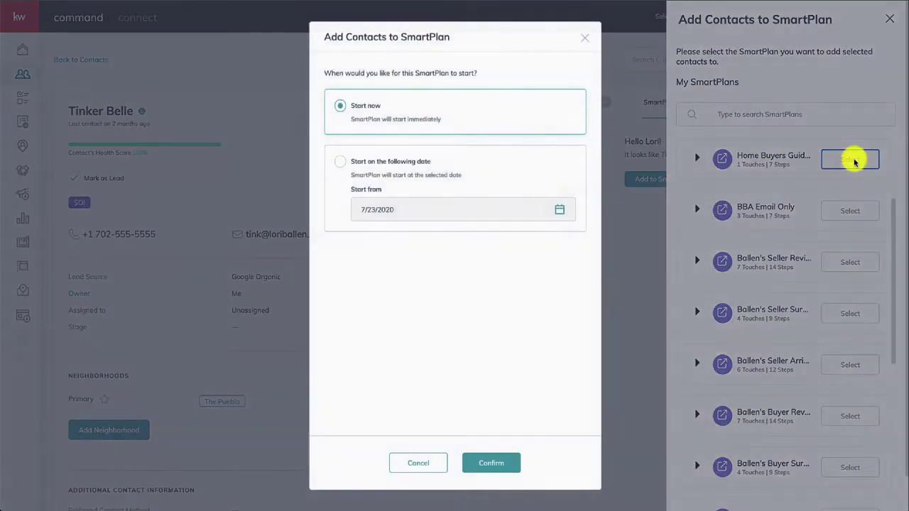
pyautogui.click(495, 465)
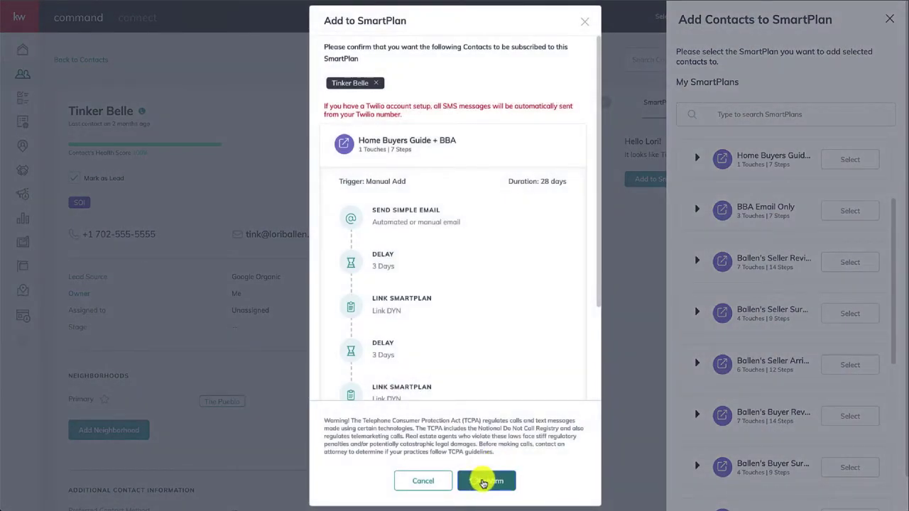
pyautogui.click(482, 483)
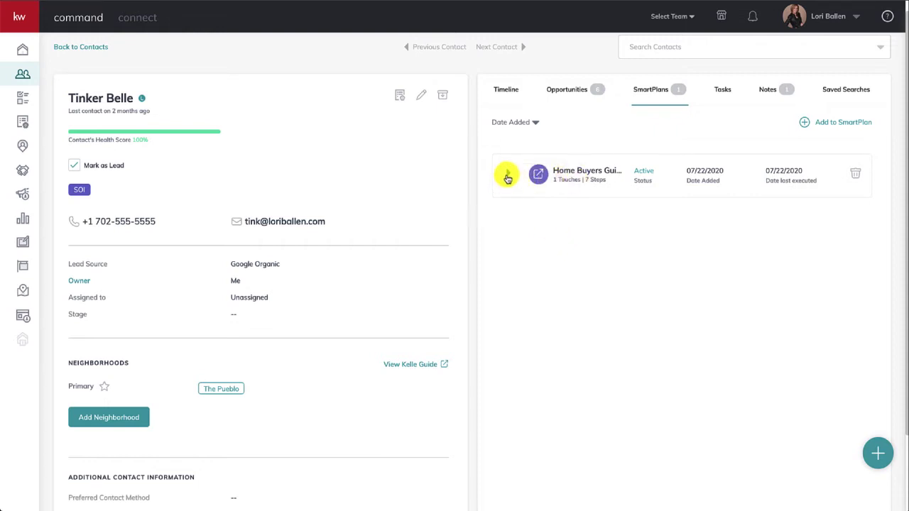
# - Expand the Home Buyers Guide plan and review its seven steps through the 21-day-delayed Link SmartPlan
pyautogui.click(507, 174)
pyautogui.moveTo(561, 240)
pyautogui.scroll(-1, 562, 240)
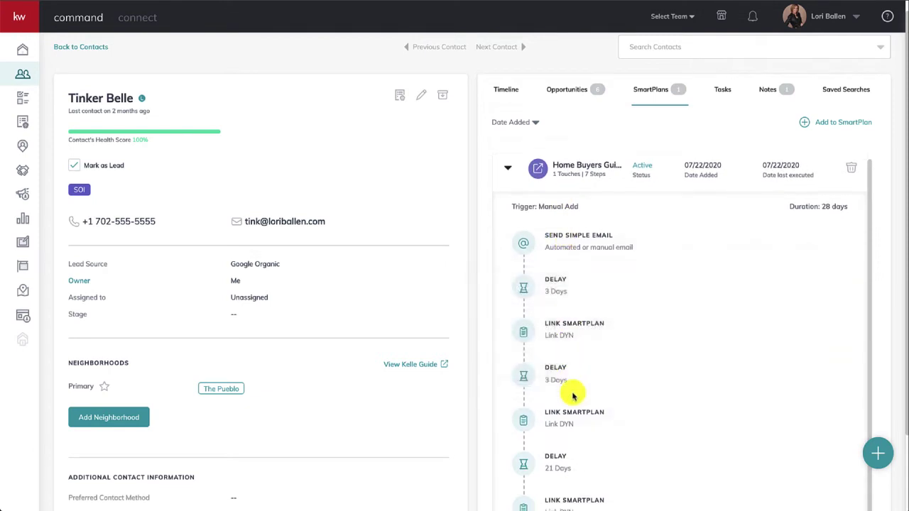
pyautogui.click(507, 171)
pyautogui.click(507, 178)
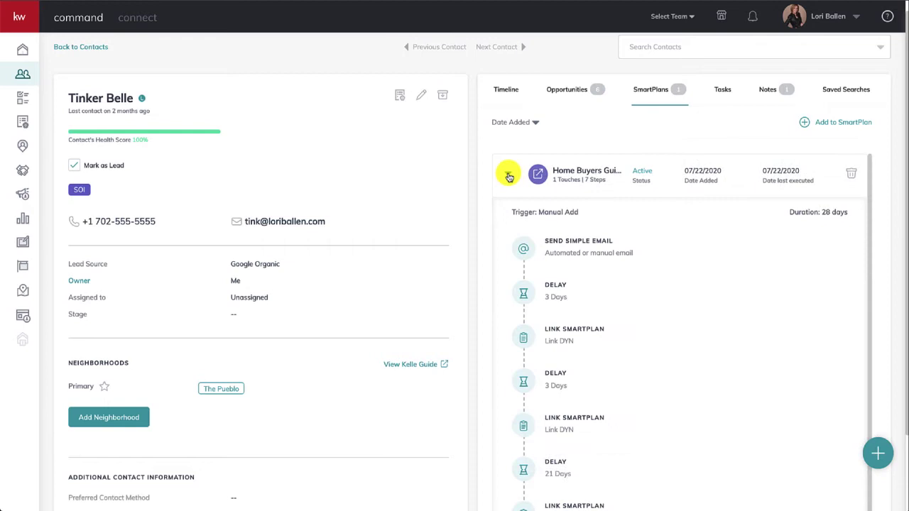
pyautogui.moveTo(615, 236)
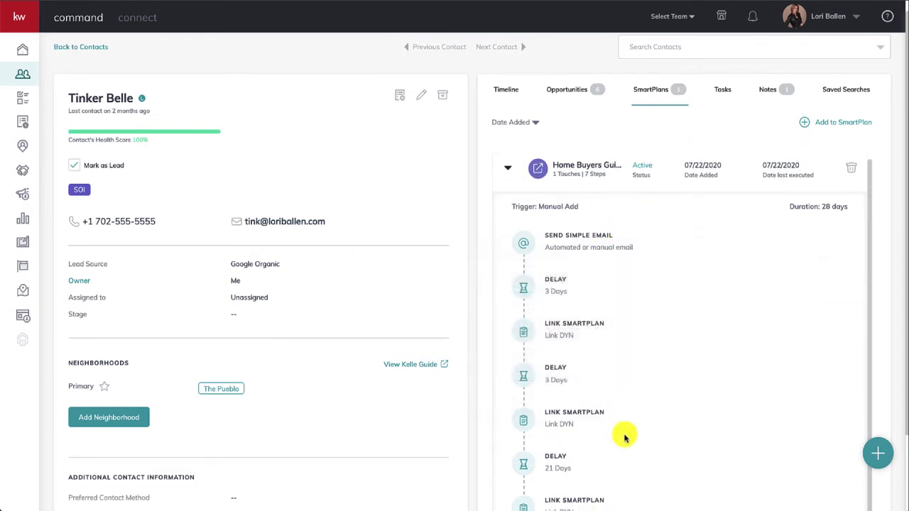
pyautogui.scroll(-2, 633, 464)
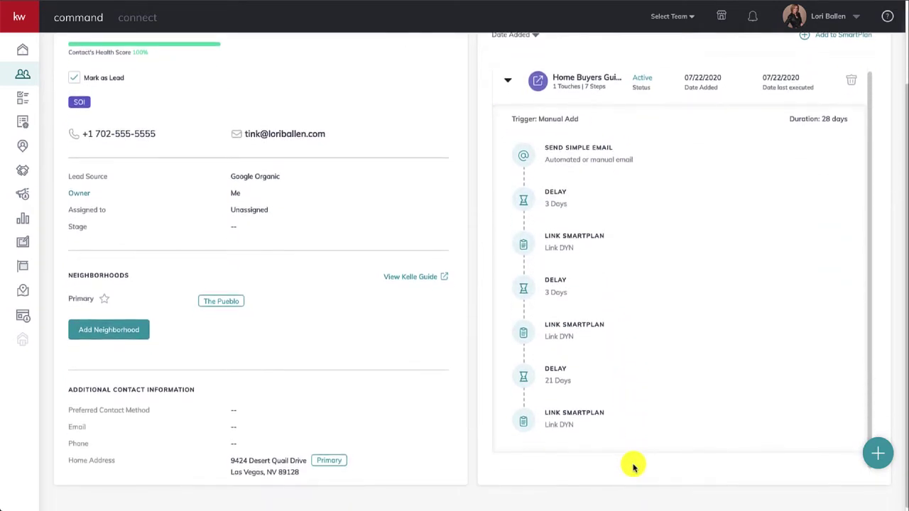
pyautogui.scroll(1, 634, 466)
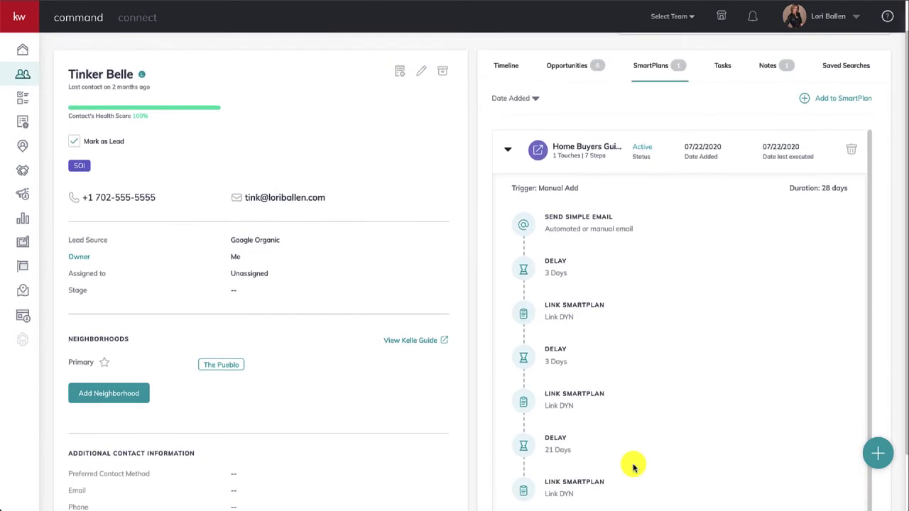
pyautogui.scroll(1, 633, 466)
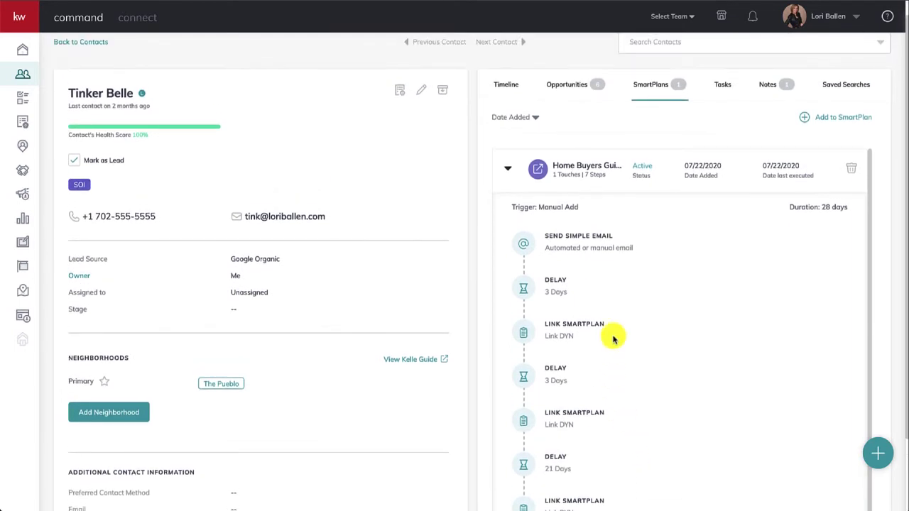
pyautogui.scroll(-1, 614, 339)
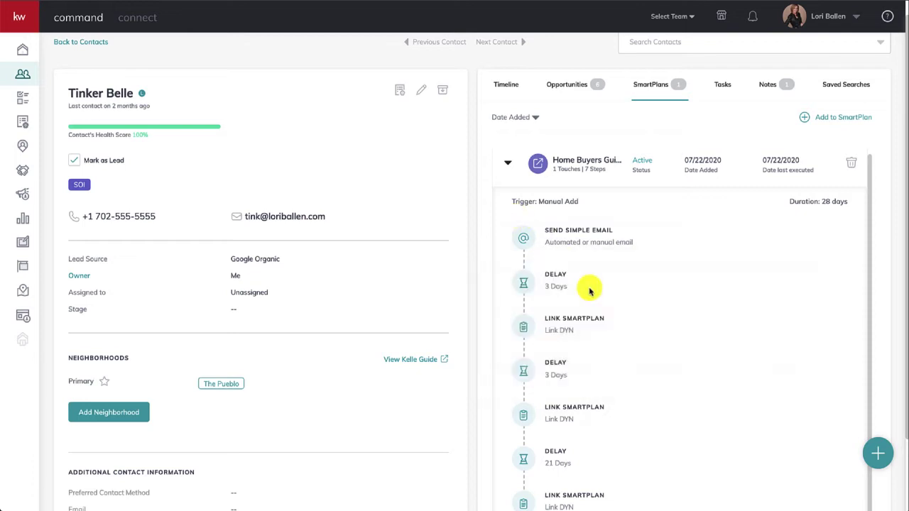
pyautogui.scroll(-3, 590, 277)
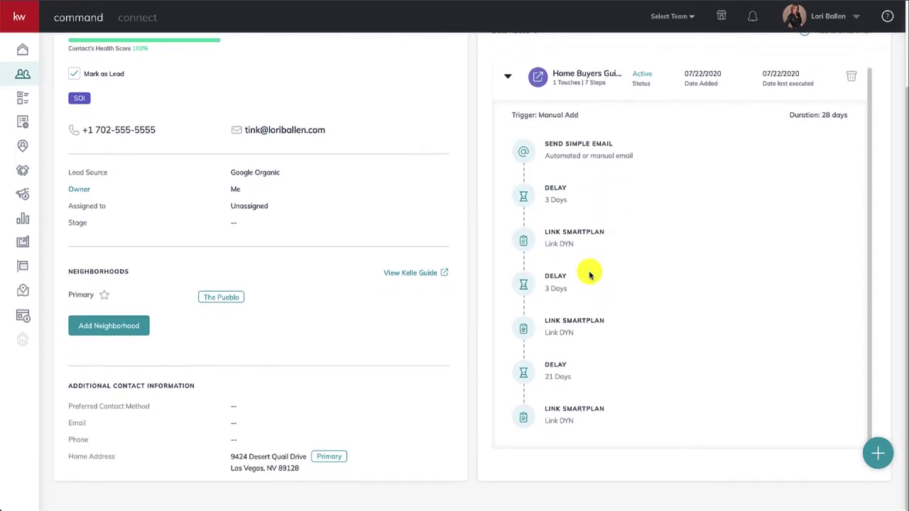
pyautogui.scroll(3, 589, 276)
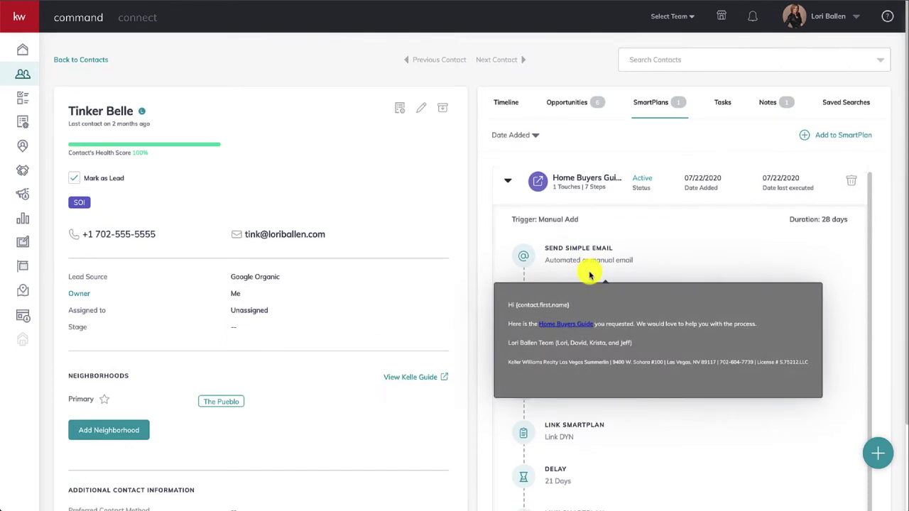
pyautogui.scroll(-1, 640, 263)
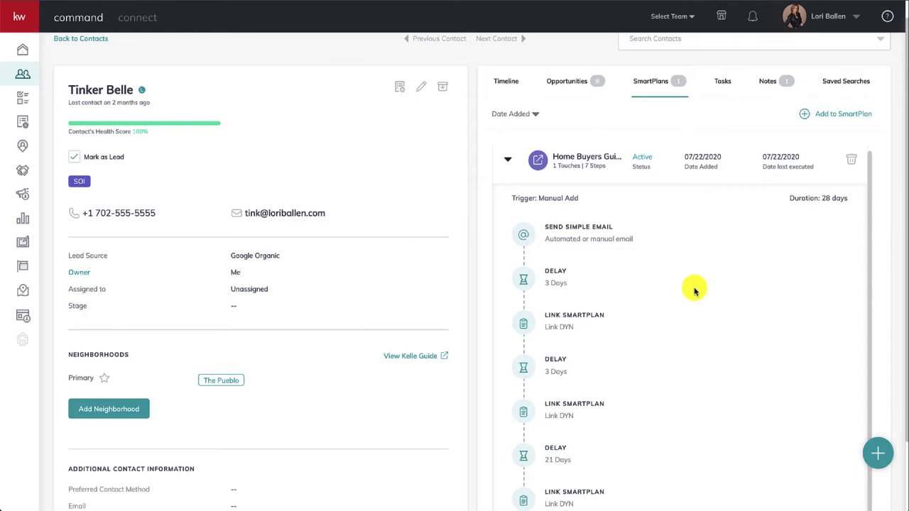
pyautogui.scroll(-1, 694, 291)
pyautogui.scroll(2, 694, 292)
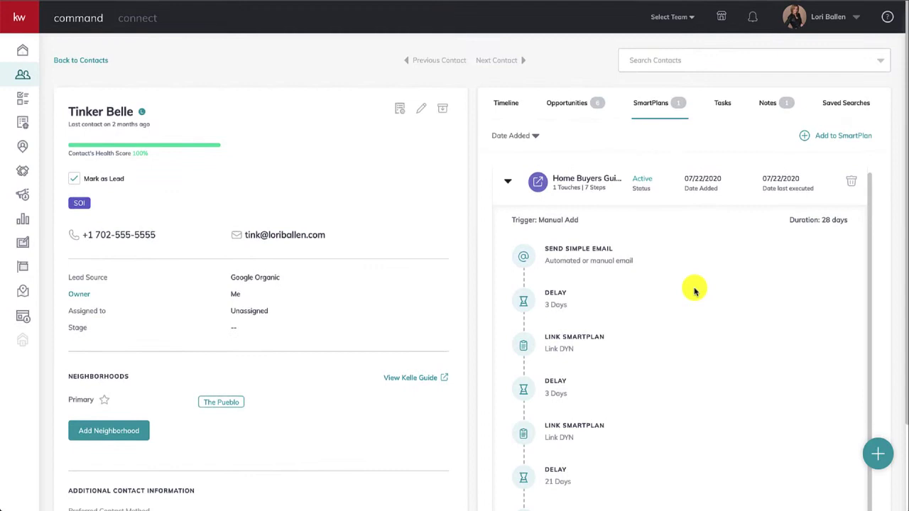
pyautogui.scroll(-2, 695, 291)
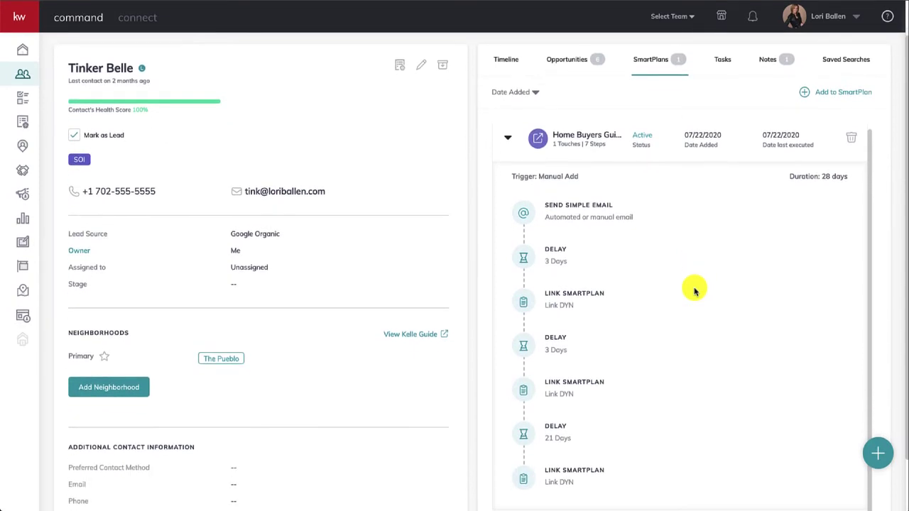
pyautogui.scroll(-2, 694, 291)
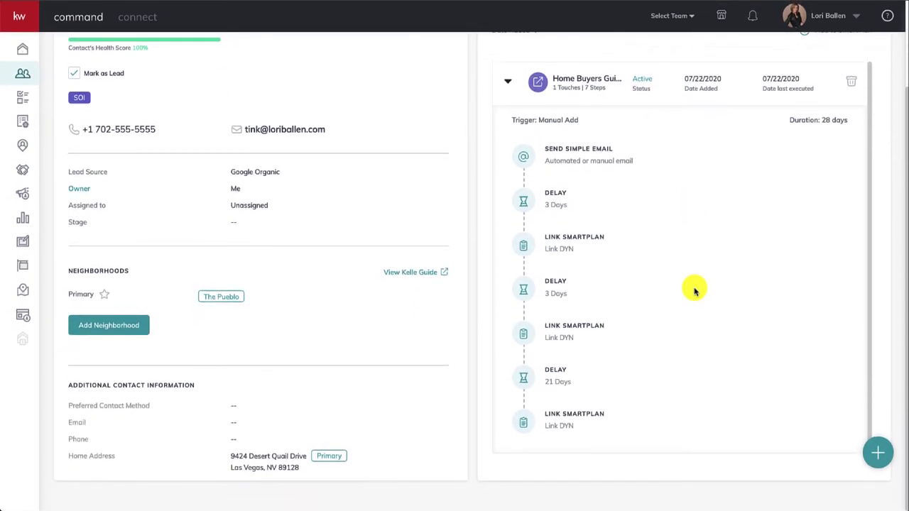
pyautogui.scroll(1, 695, 291)
pyautogui.scroll(1, 694, 291)
pyautogui.scroll(-1, 694, 290)
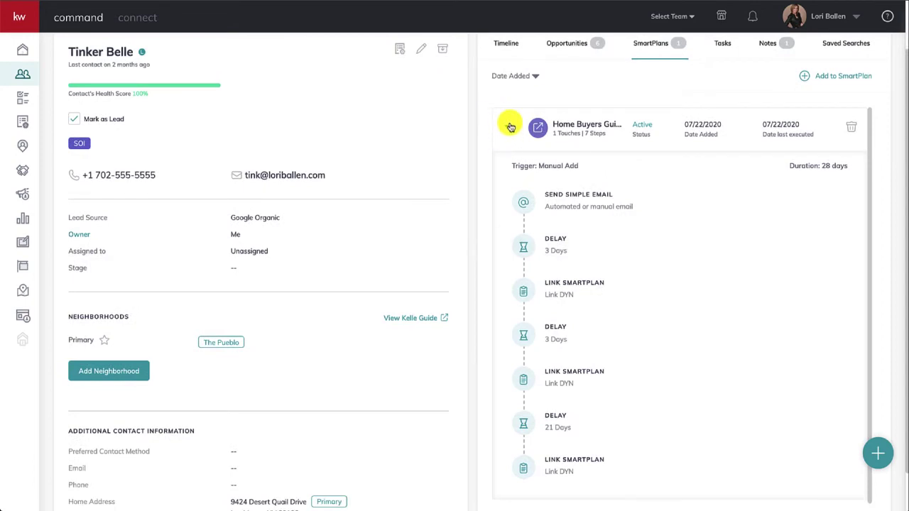
# - Collapse the plan and remove the contact from Home Buyers Guide + BBA
pyautogui.click(507, 125)
pyautogui.scroll(2, 421, 173)
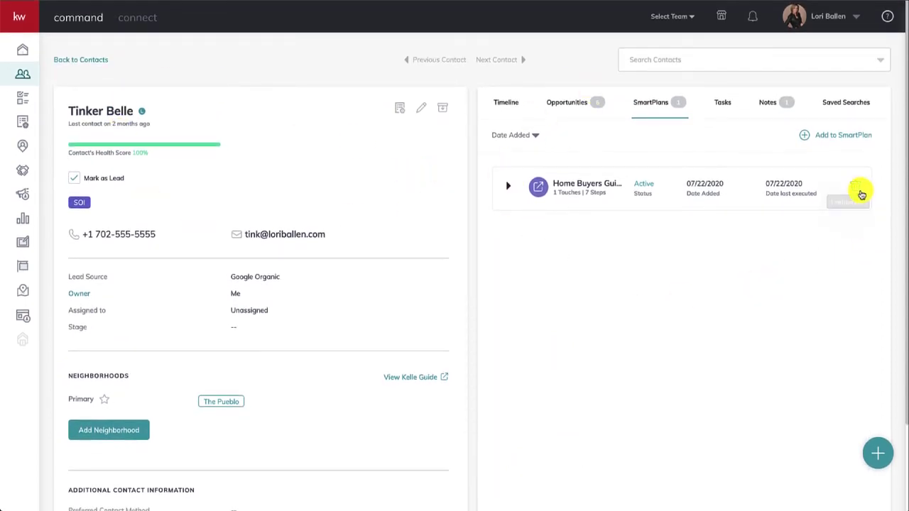
pyautogui.click(856, 189)
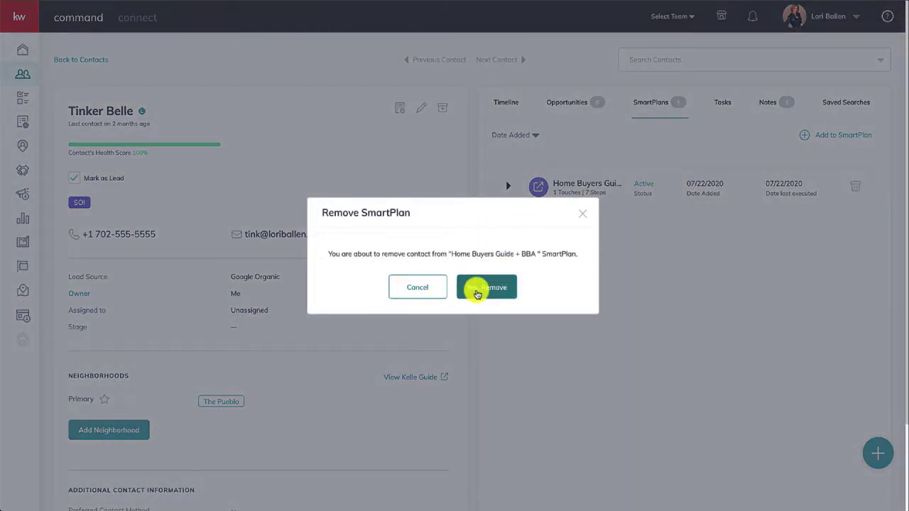
pyautogui.click(474, 288)
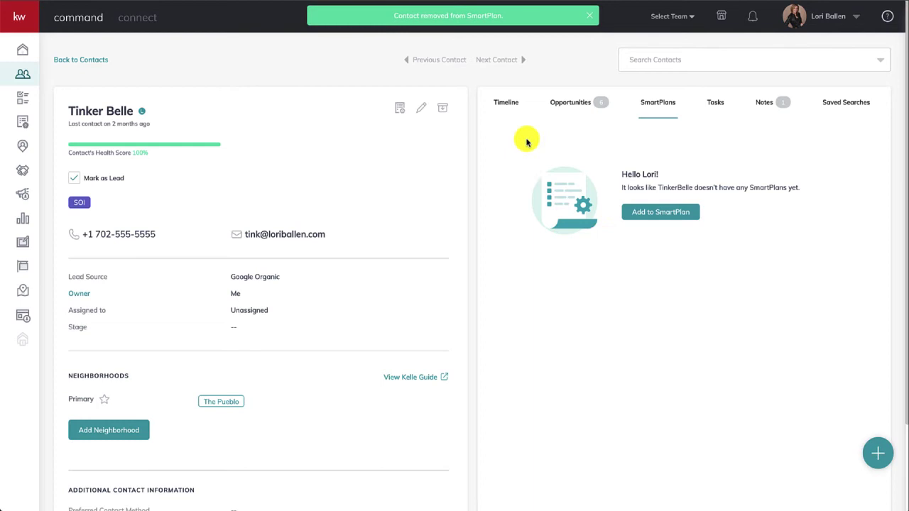
# - Reload the contact's Timeline so it logs the SmartPlan unsubscribe entry
pyautogui.click(513, 105)
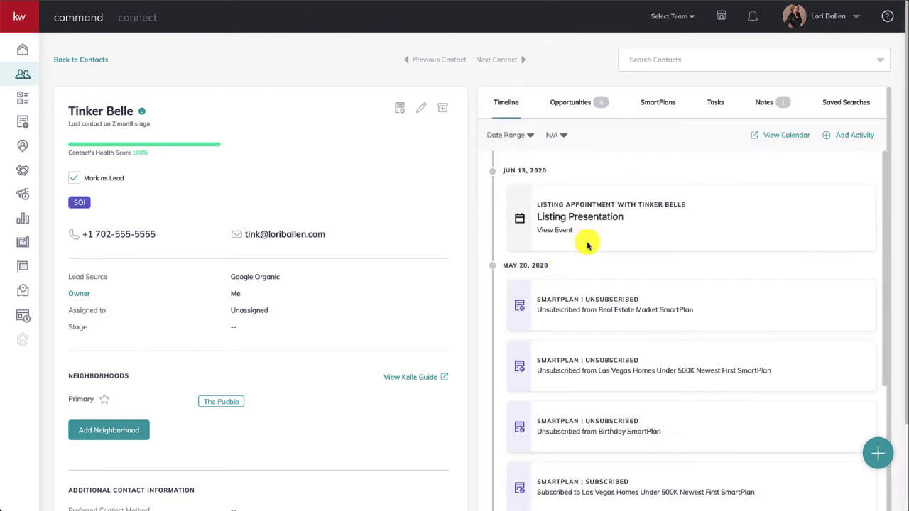
pyautogui.scroll(-1, 597, 234)
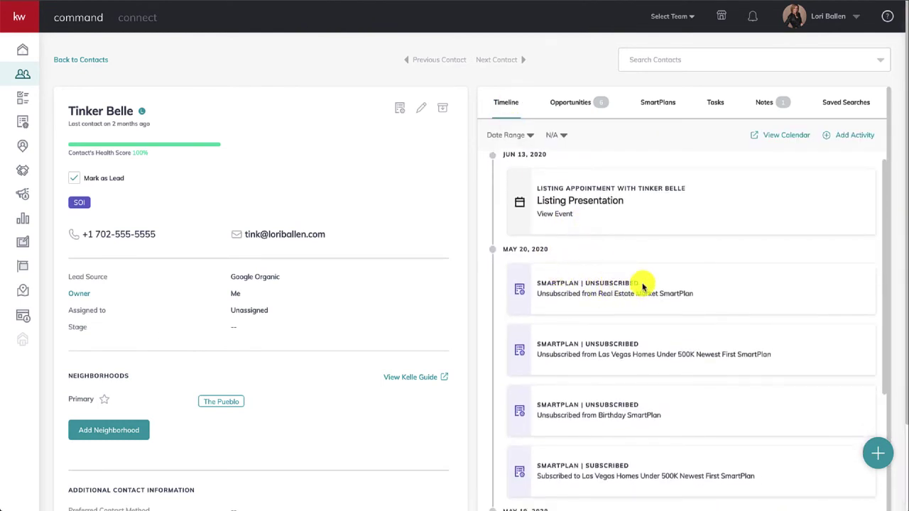
pyautogui.moveTo(641, 284)
pyautogui.mouseDown()
pyautogui.moveTo(544, 282)
pyautogui.moveTo(637, 282)
pyautogui.mouseUp()
pyautogui.scroll(1, 635, 152)
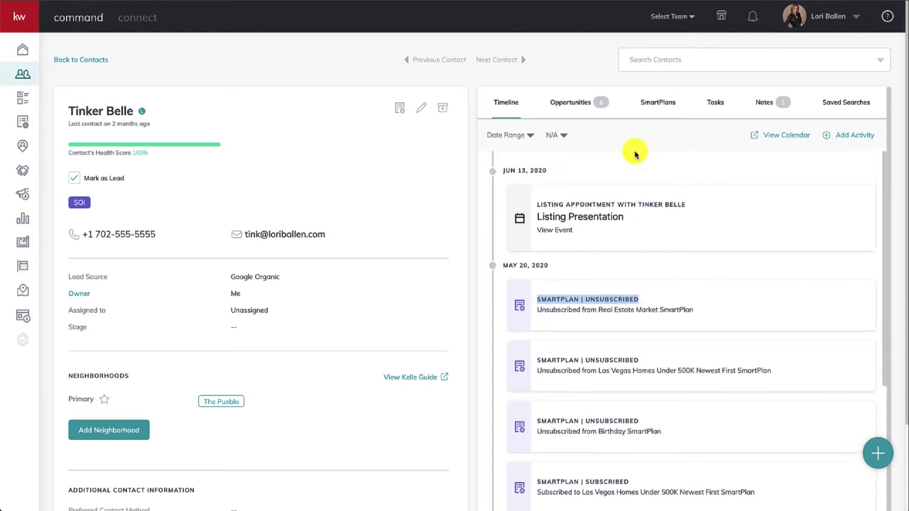
pyautogui.rightClick(635, 147)
pyautogui.click(661, 173)
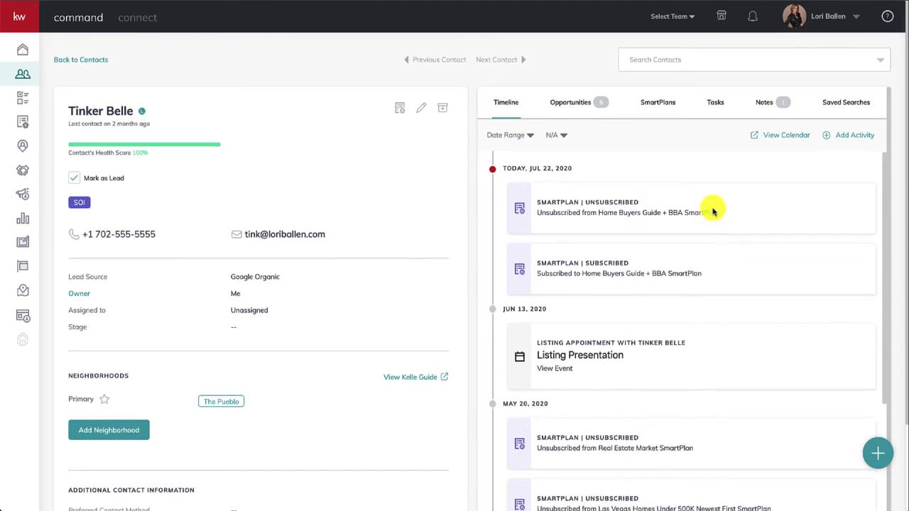
# - Save an 'Unsubscribe Note' explaining she was removed because a more appropriate SmartPlan was created
pyautogui.click(764, 104)
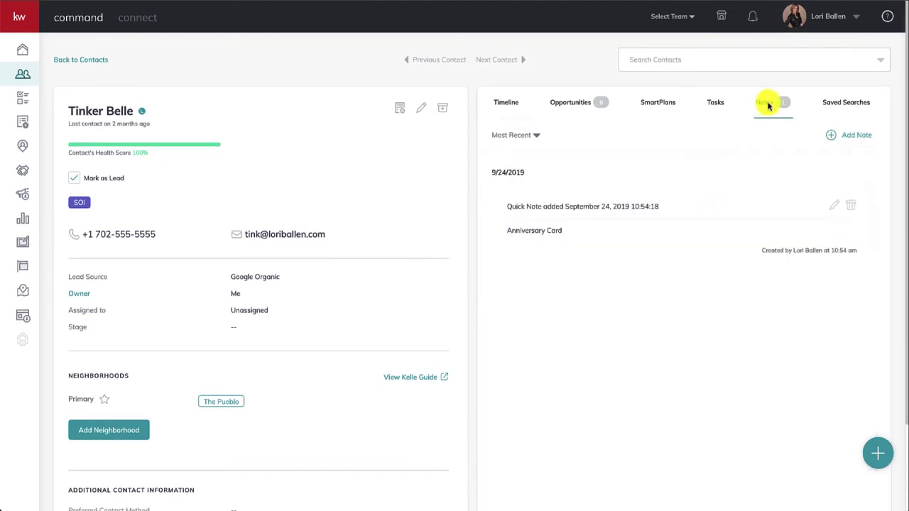
pyautogui.click(849, 135)
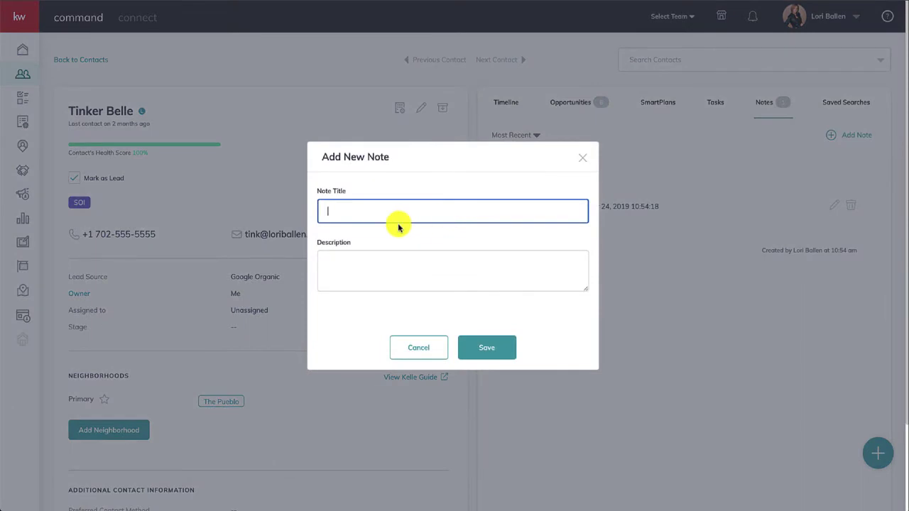
pyautogui.write('Unsubs')
pyautogui.write('cirbe')
pyautogui.press('BackSpace')
pyautogui.press('BackSpace')
pyautogui.press('BackSpace')
pyautogui.press('BackSpace')
pyautogui.write('ribe Note')
pyautogui.press('Tab')
pyautogui.write('I remo')
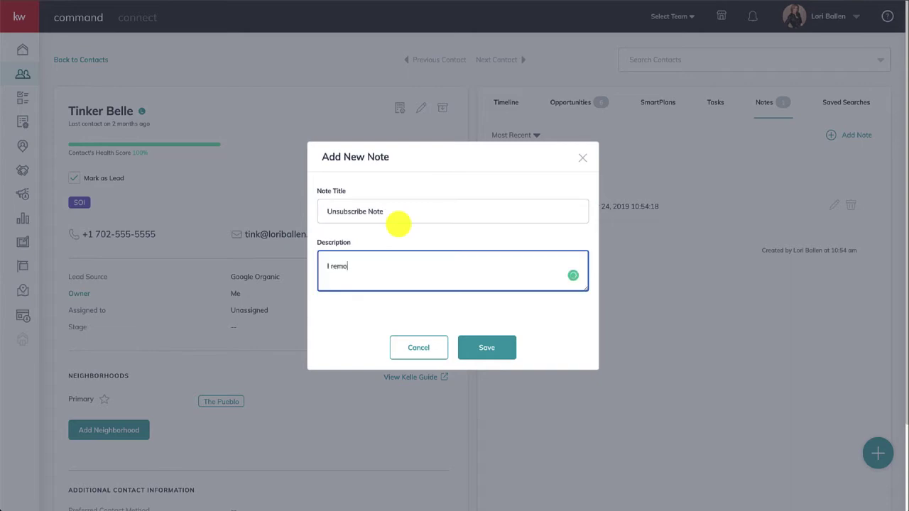
pyautogui.write('ved her from thee smartp')
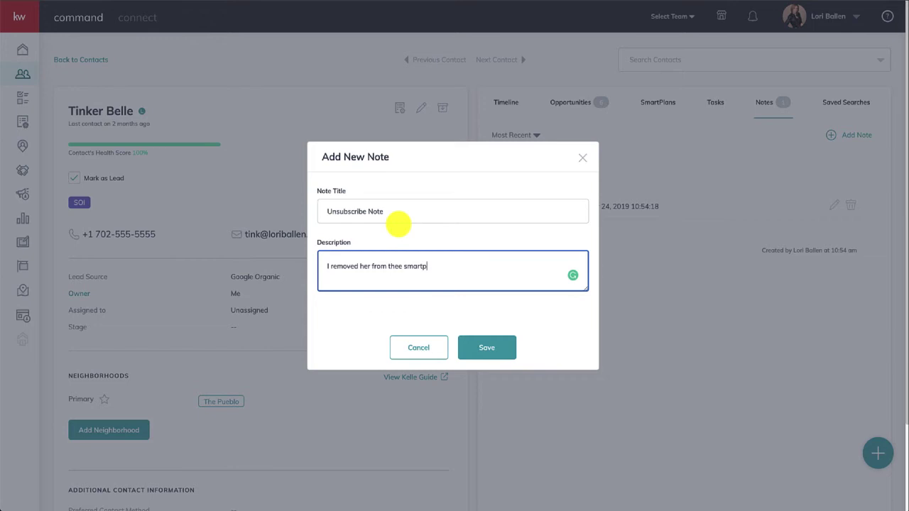
pyautogui.write('lan because I created a new one')
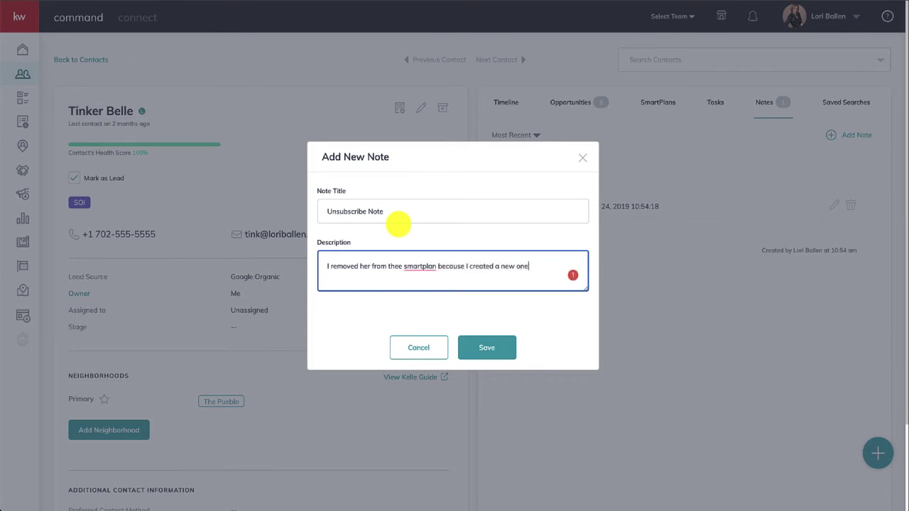
pyautogui.write(' that is more appropriate')
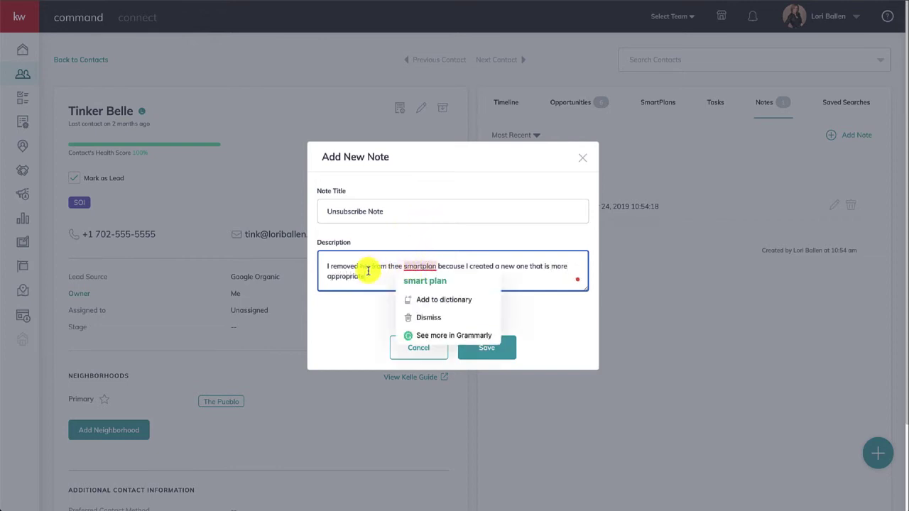
pyautogui.click(402, 268)
pyautogui.press('BackSpace')
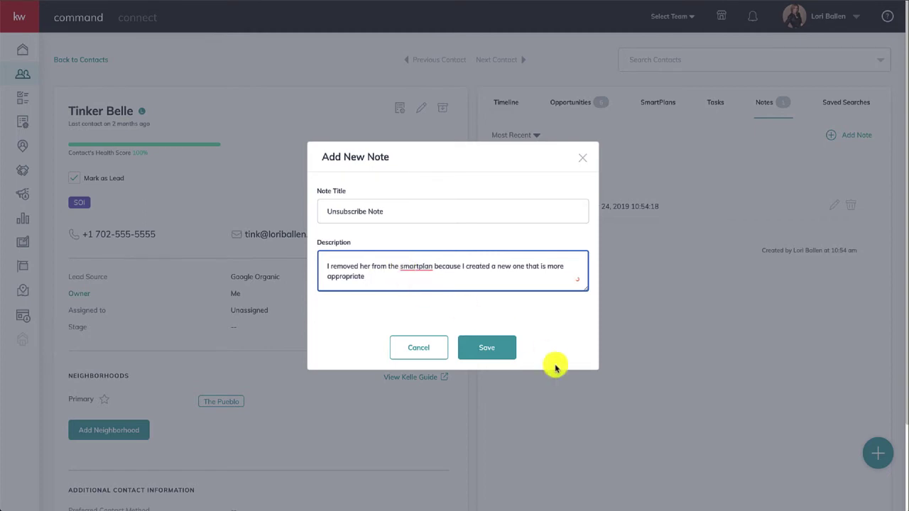
pyautogui.click(496, 349)
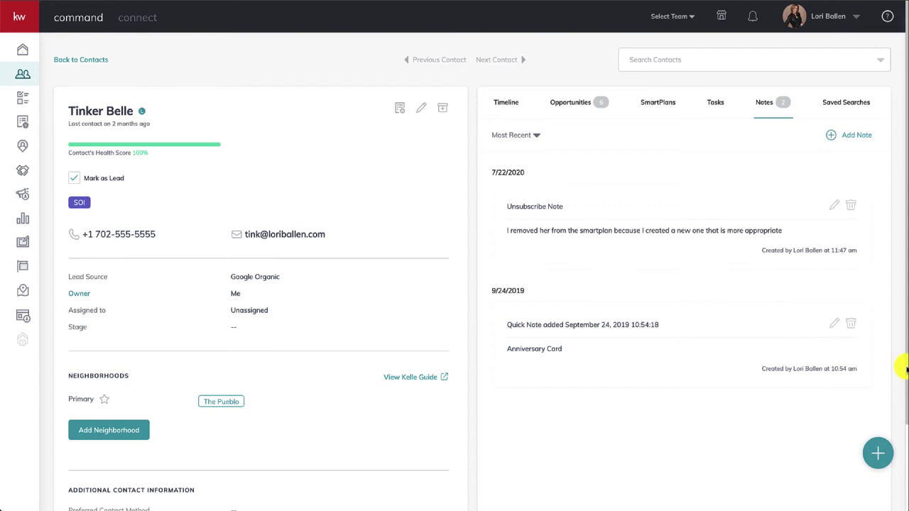
pyautogui.click(658, 104)
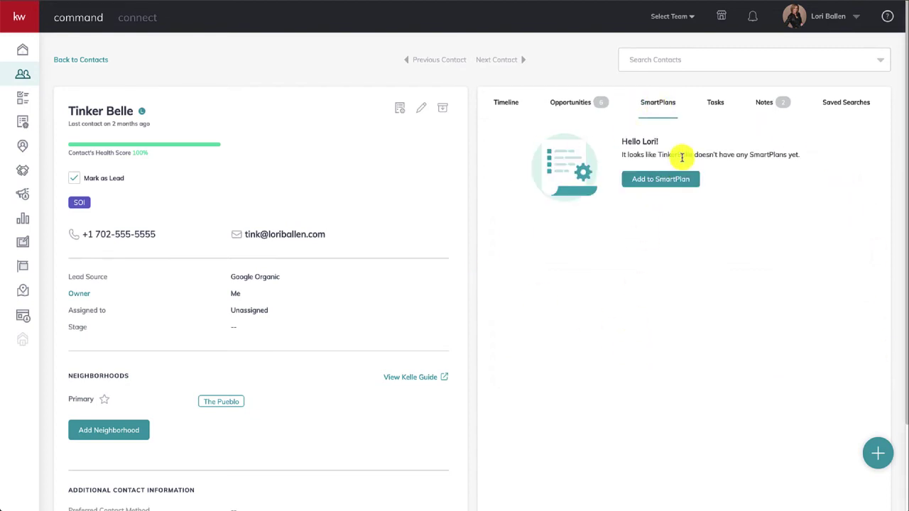
pyautogui.click(766, 103)
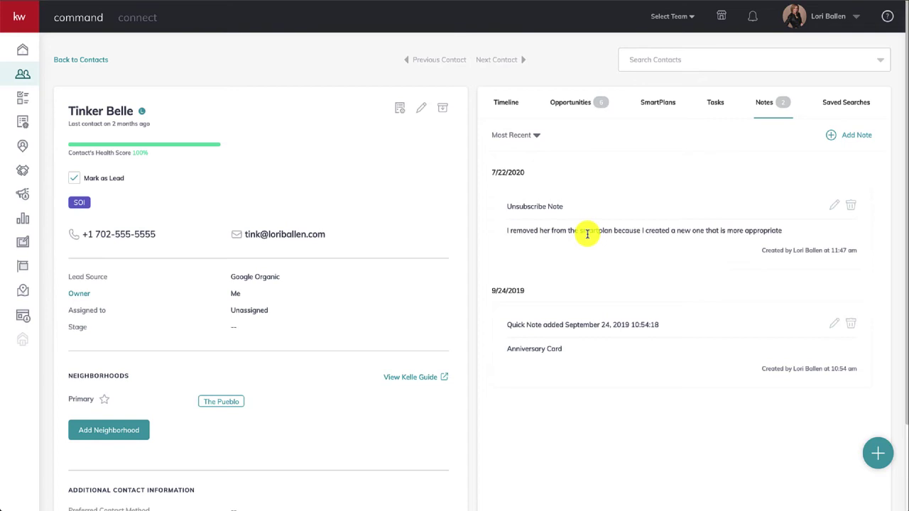
pyautogui.scroll(-1, 586, 234)
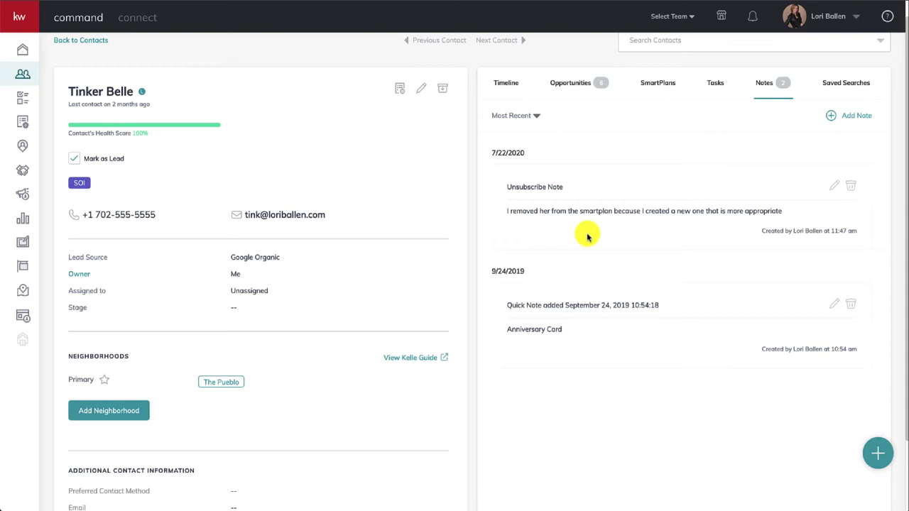
pyautogui.scroll(1, 587, 237)
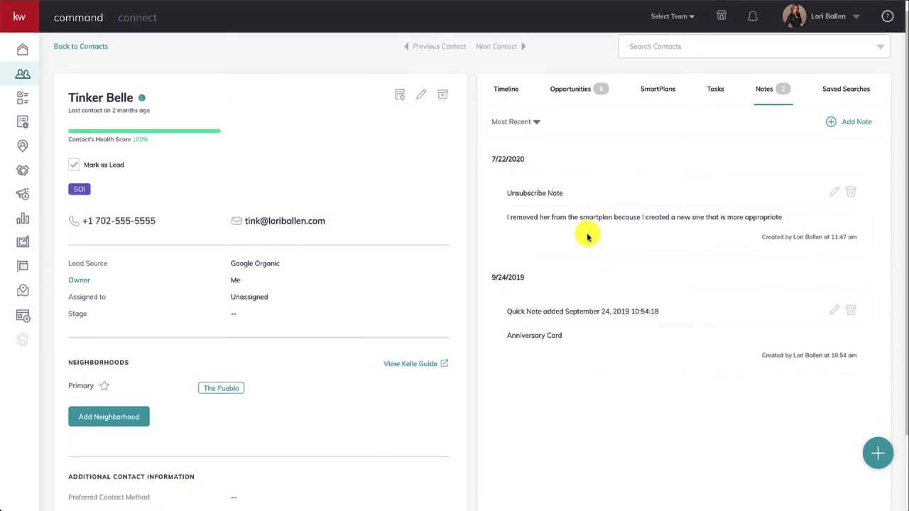
pyautogui.scroll(1, 587, 238)
pyautogui.scroll(-1, 587, 237)
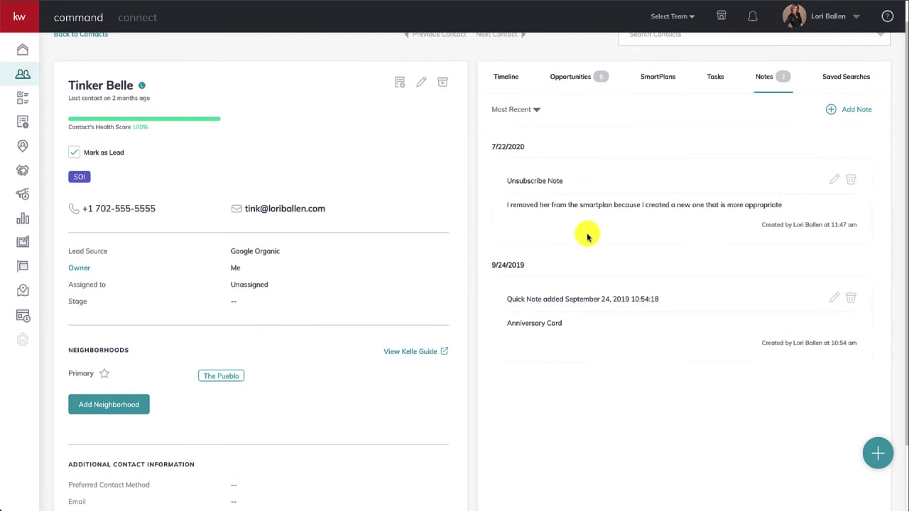
pyautogui.scroll(-2, 587, 237)
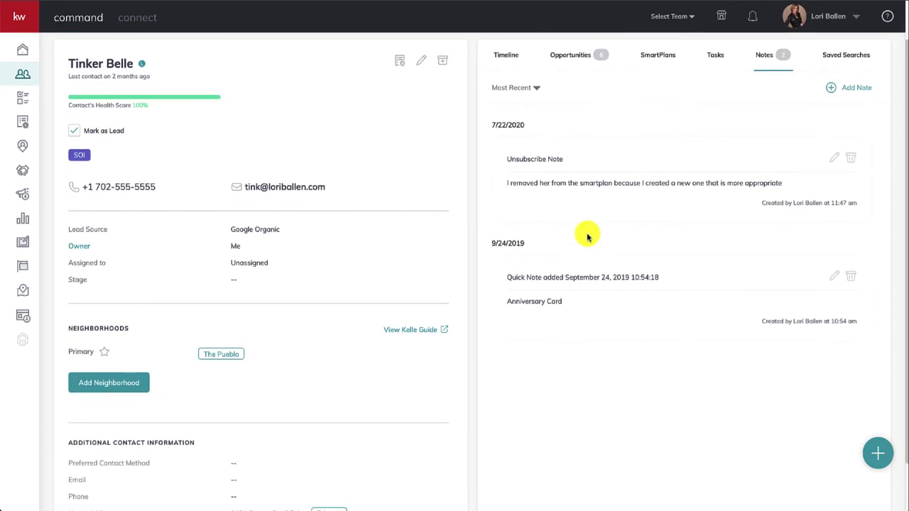
pyautogui.scroll(3, 587, 238)
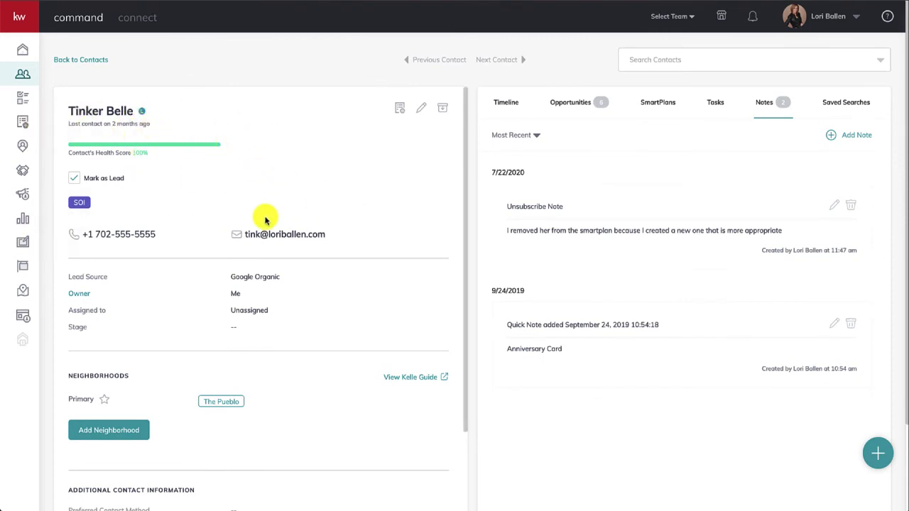
# - Add the contact to the BBA Email Only SmartPlan, starting now, so it shows Active
pyautogui.click(660, 106)
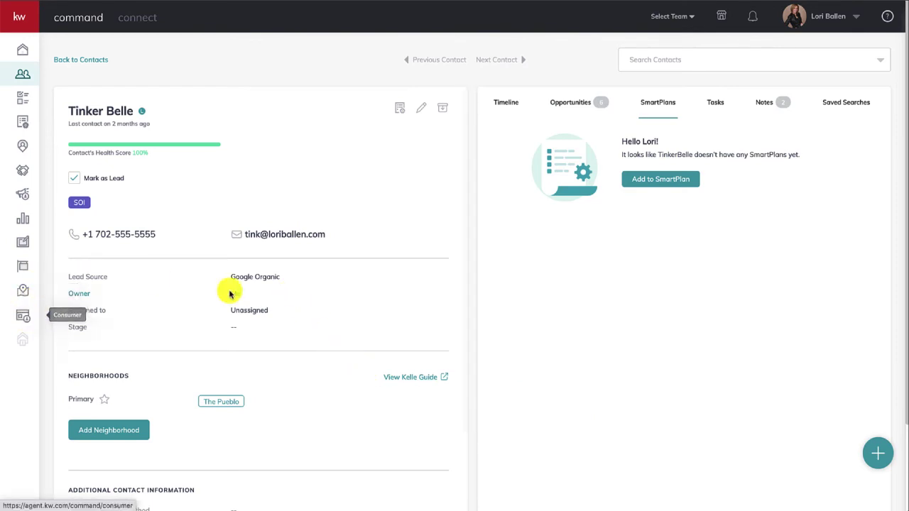
pyautogui.click(660, 180)
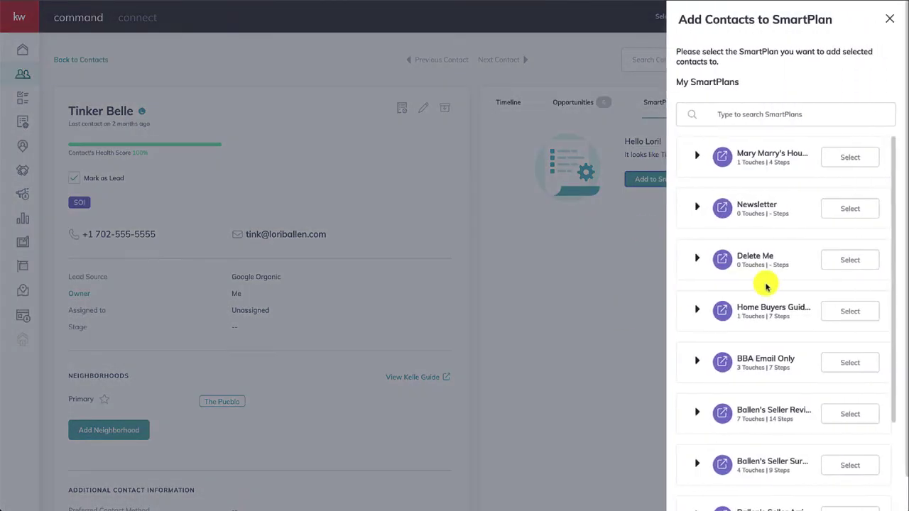
pyautogui.scroll(-3, 766, 286)
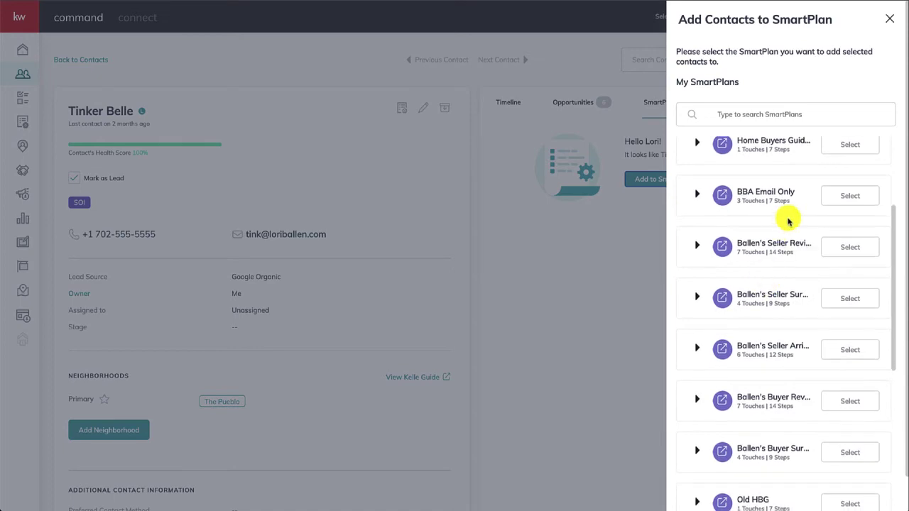
pyautogui.click(855, 195)
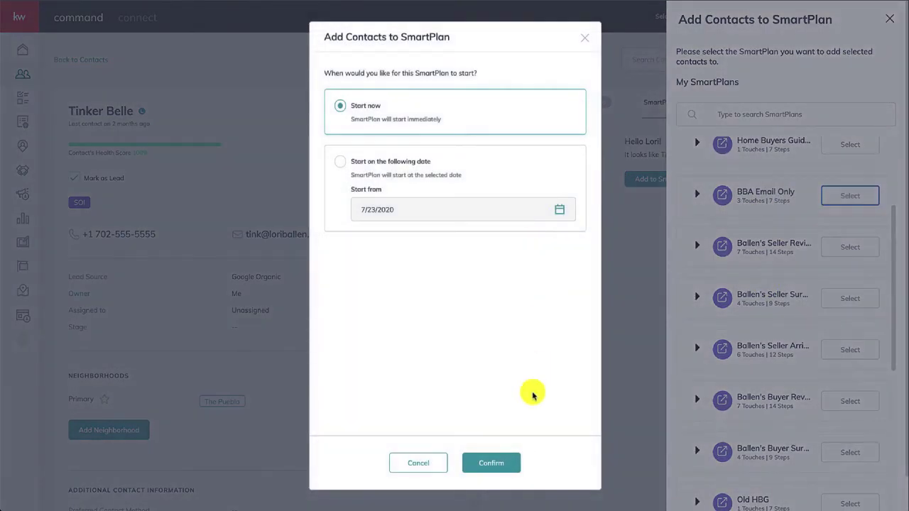
pyautogui.click(492, 471)
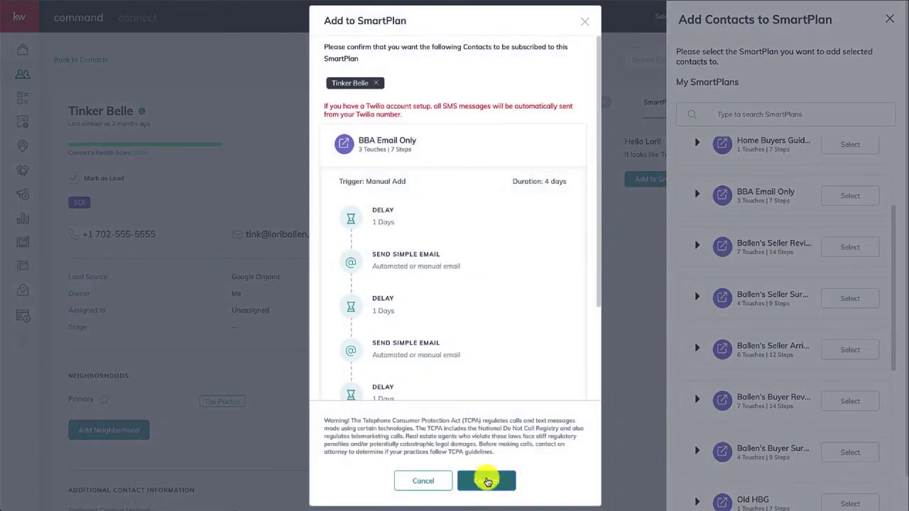
pyautogui.click(487, 481)
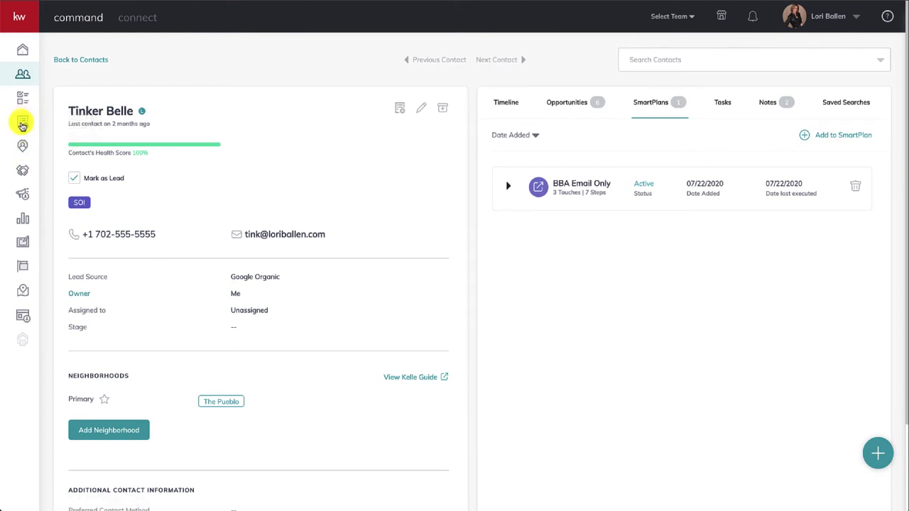
# - Open My SmartPlans and browse the 19 people plans with their contact counts and touches
pyautogui.click(22, 125)
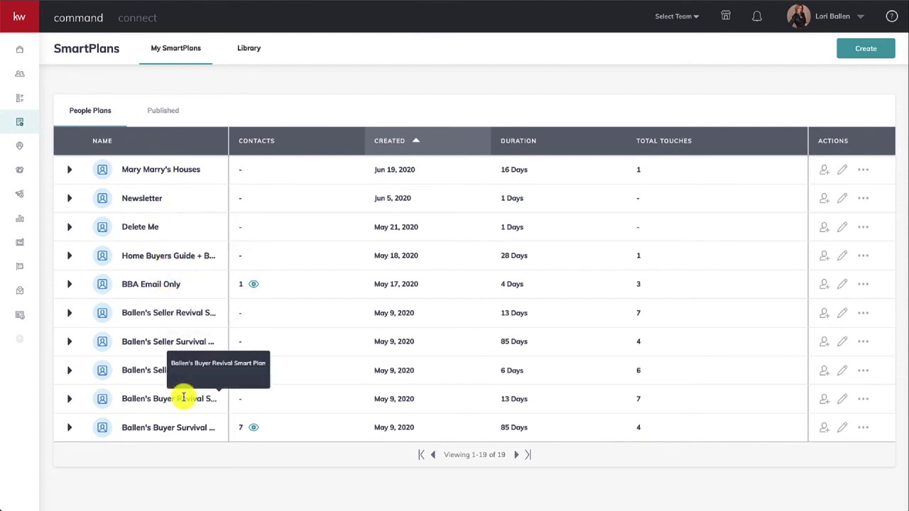
pyautogui.scroll(-2, 183, 399)
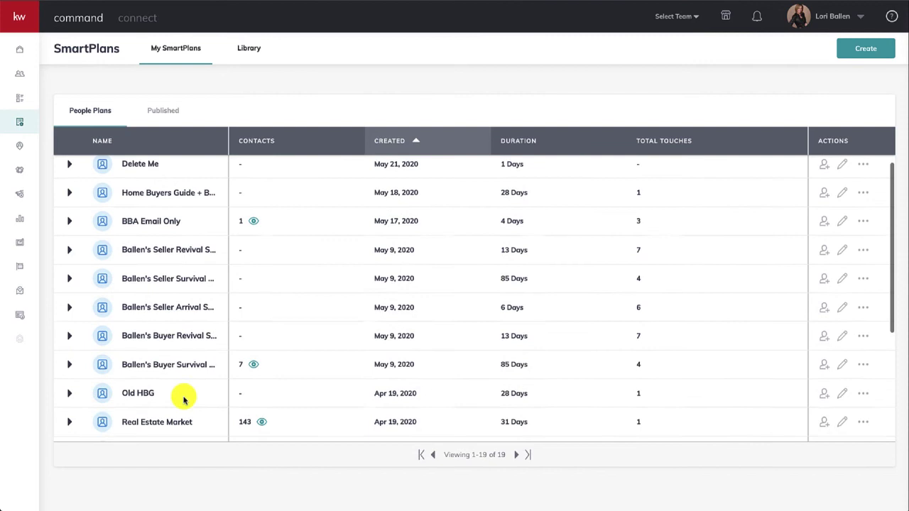
pyautogui.scroll(-4, 183, 399)
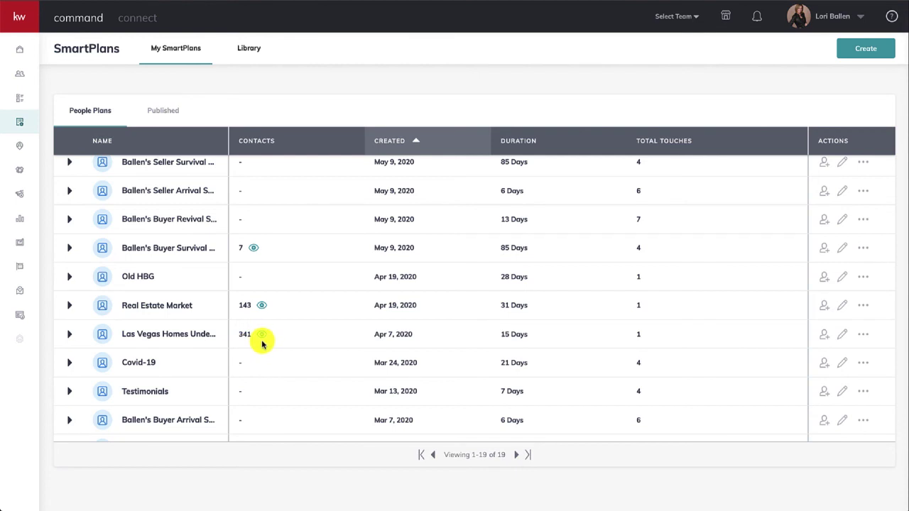
pyautogui.scroll(-3, 261, 344)
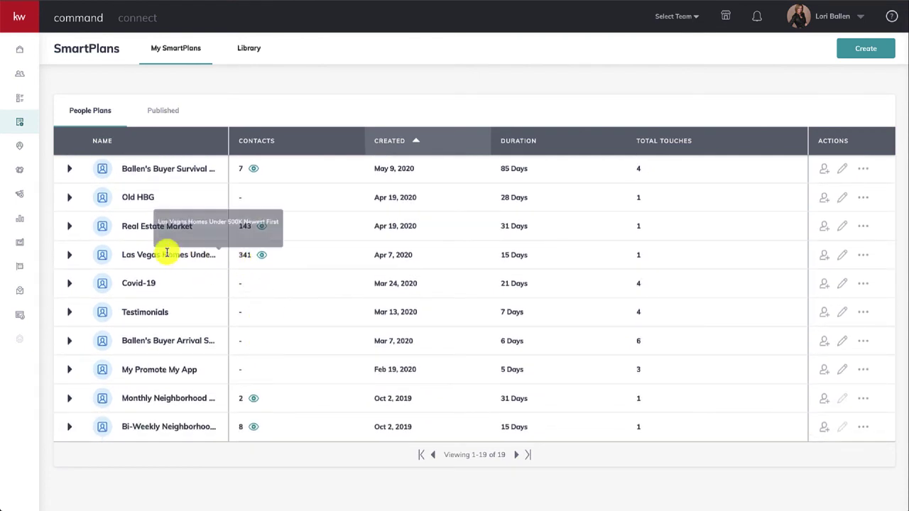
pyautogui.scroll(1, 263, 264)
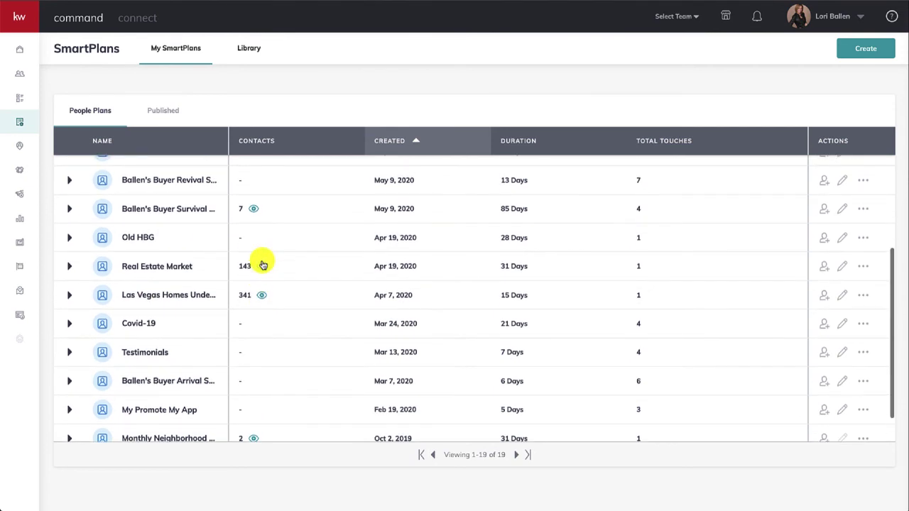
pyautogui.scroll(4, 261, 264)
pyautogui.scroll(1, 261, 263)
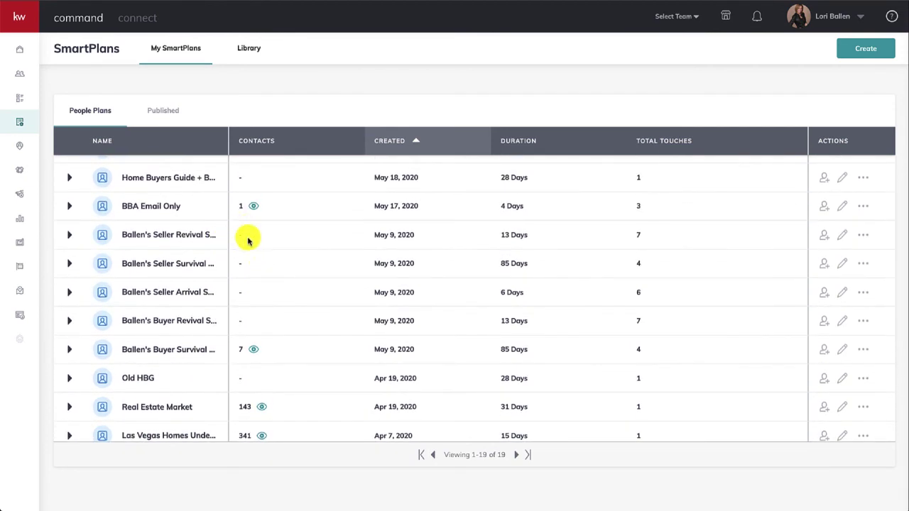
pyautogui.scroll(-5, 275, 271)
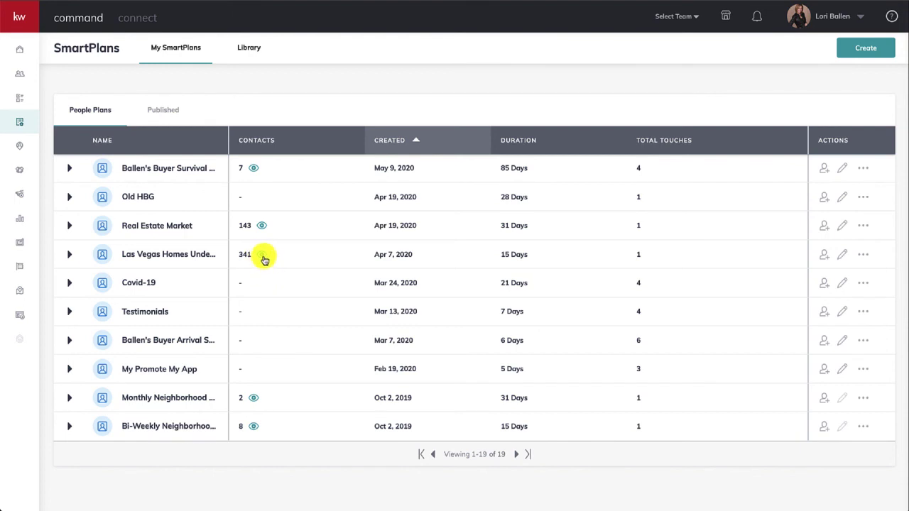
pyautogui.click(262, 256)
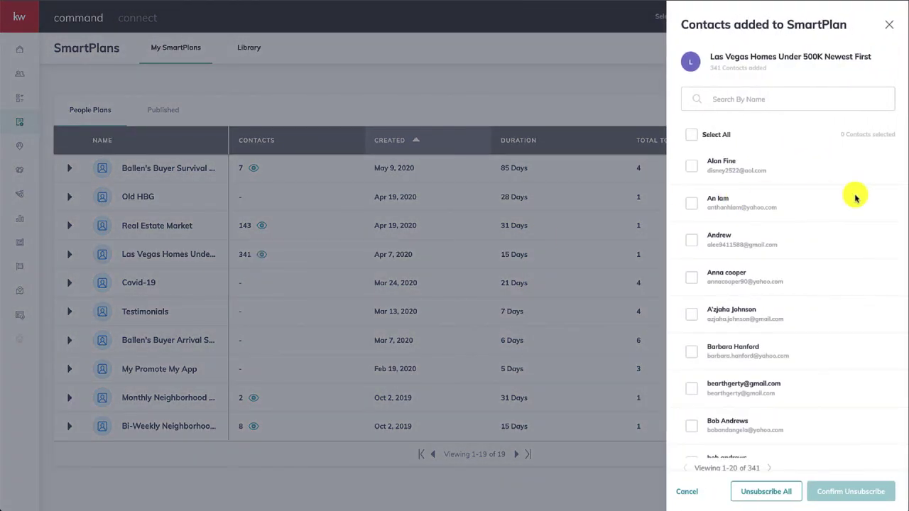
pyautogui.scroll(-3, 856, 198)
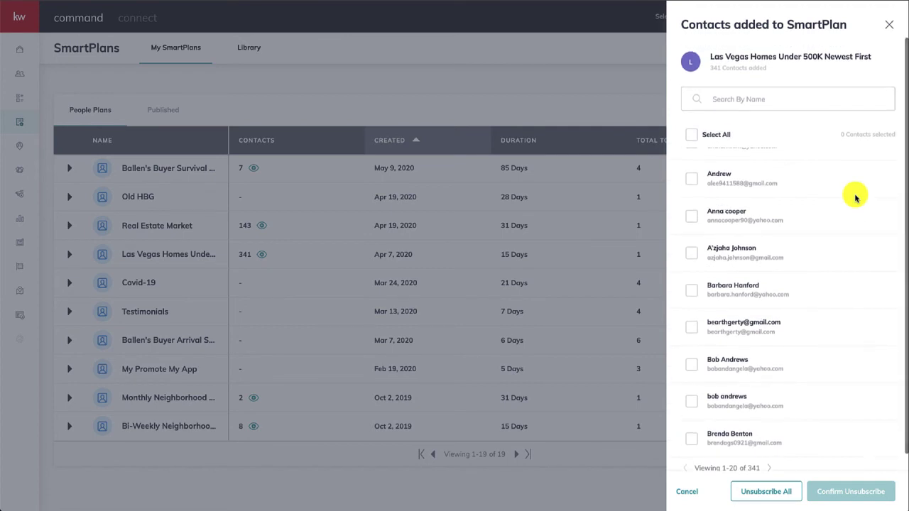
pyautogui.scroll(3, 856, 198)
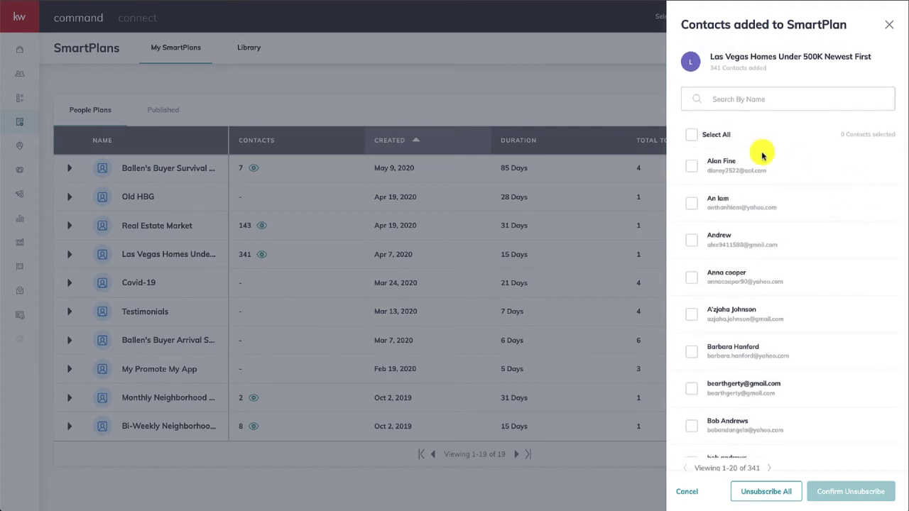
pyautogui.click(693, 136)
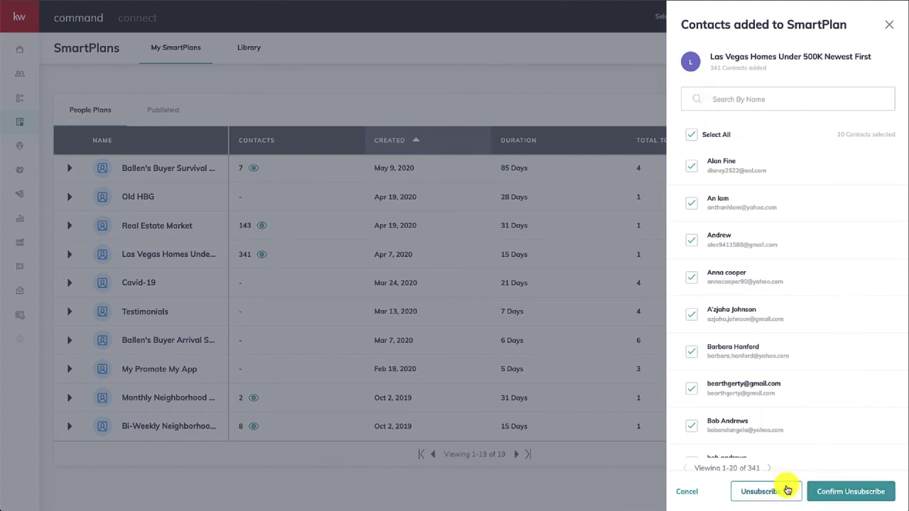
pyautogui.click(692, 135)
pyautogui.click(729, 104)
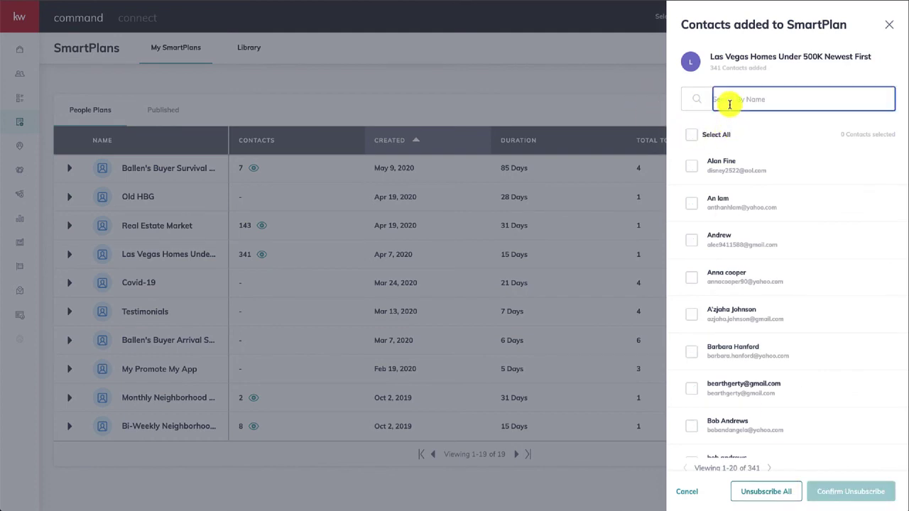
pyautogui.write('bobandan')
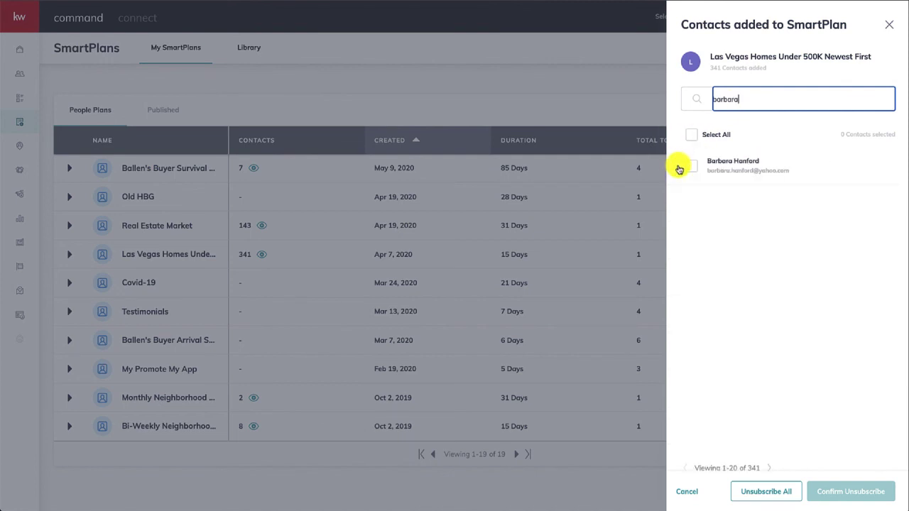
pyautogui.click(692, 169)
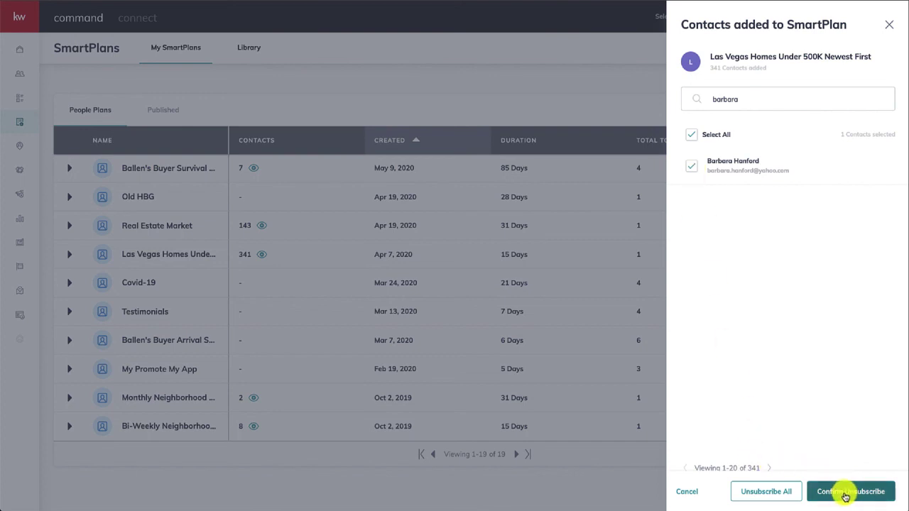
pyautogui.scroll(-1, 798, 294)
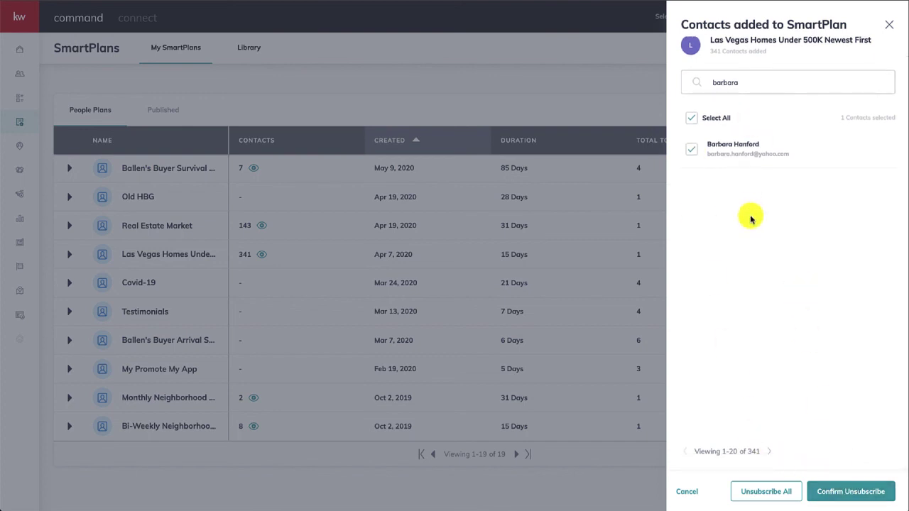
pyautogui.scroll(1, 784, 206)
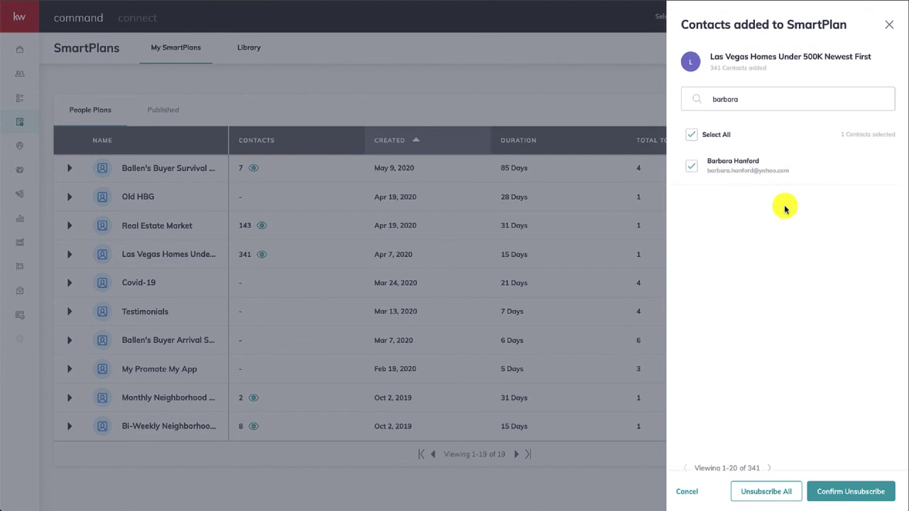
pyautogui.click(889, 25)
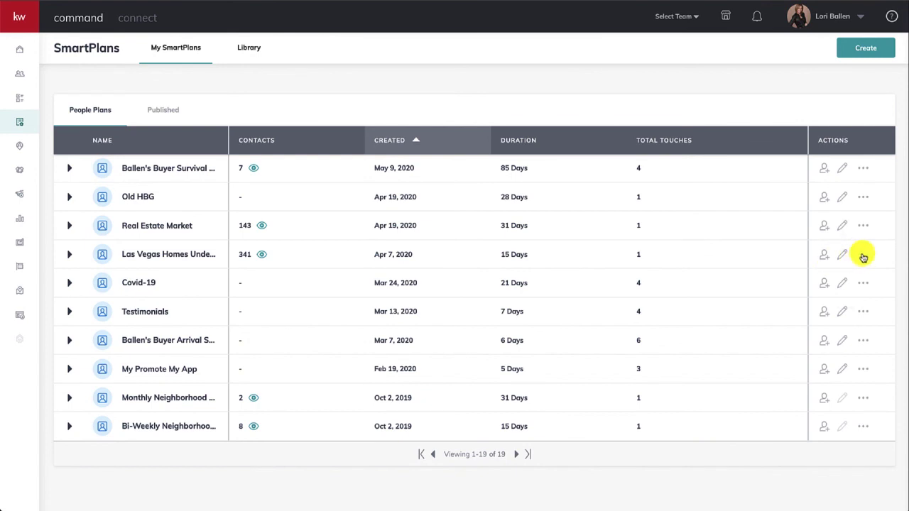
# - Expand Las Vegas Homes Under 500K Newest First to see its email, 14-day delay and repeat steps
pyautogui.click(864, 257)
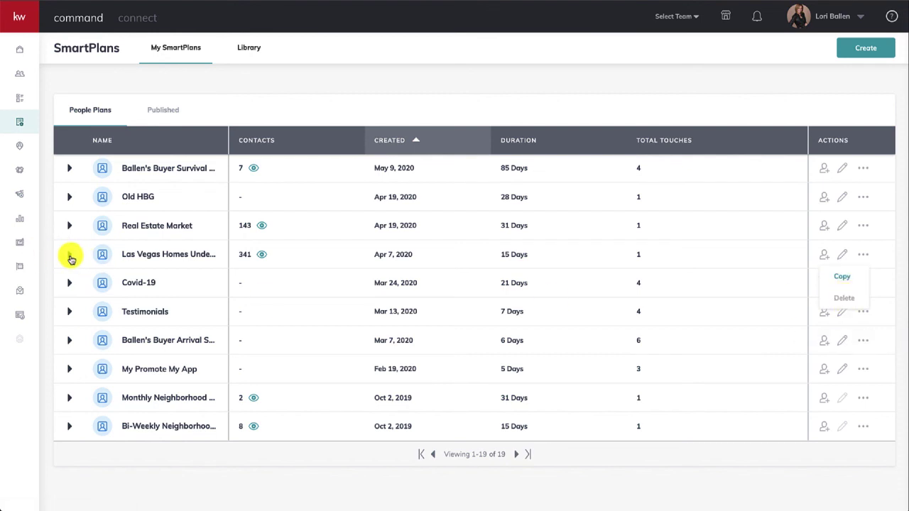
pyautogui.click(70, 255)
pyautogui.scroll(-2, 147, 345)
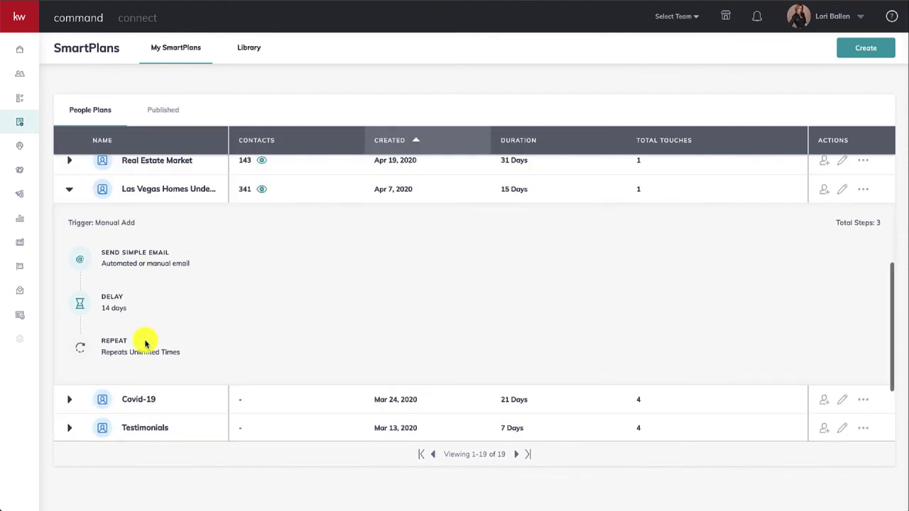
pyautogui.scroll(2, 146, 344)
pyautogui.scroll(3, 146, 344)
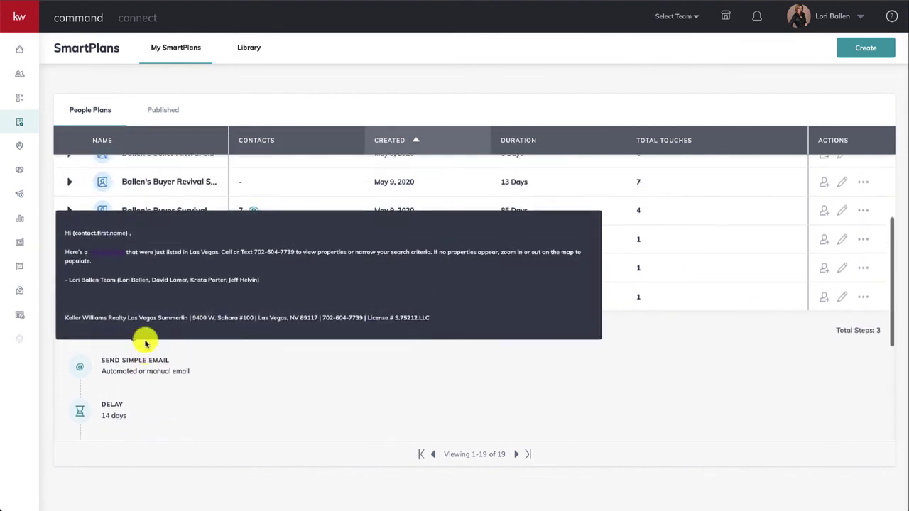